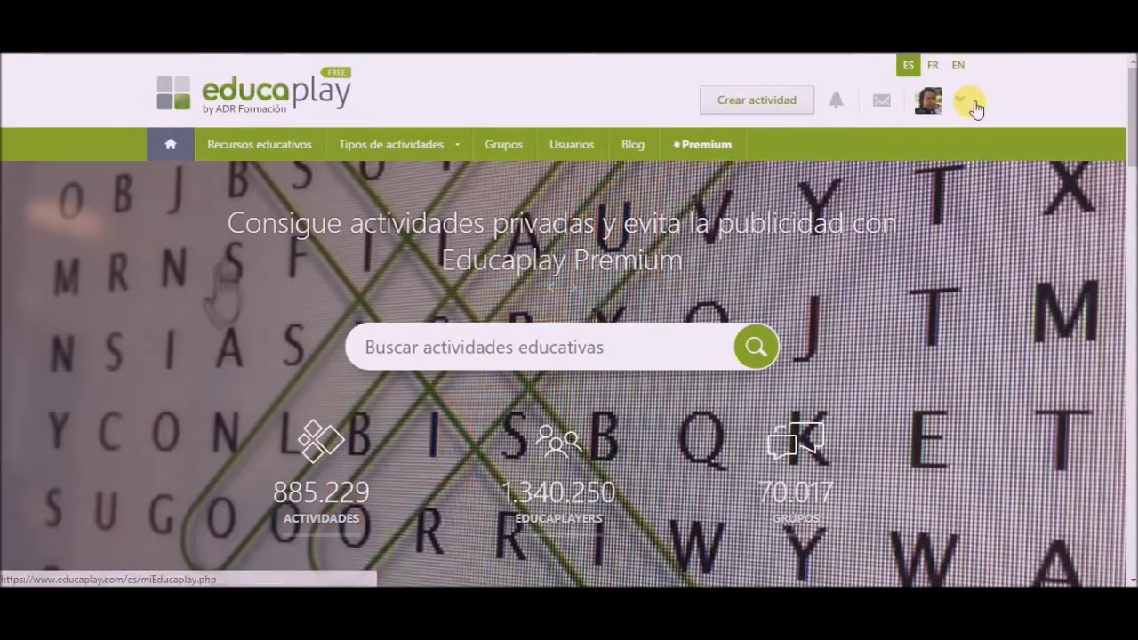
Start creating a new activity and set its course to 5º - Educación Primaria.
left_click(788, 107)
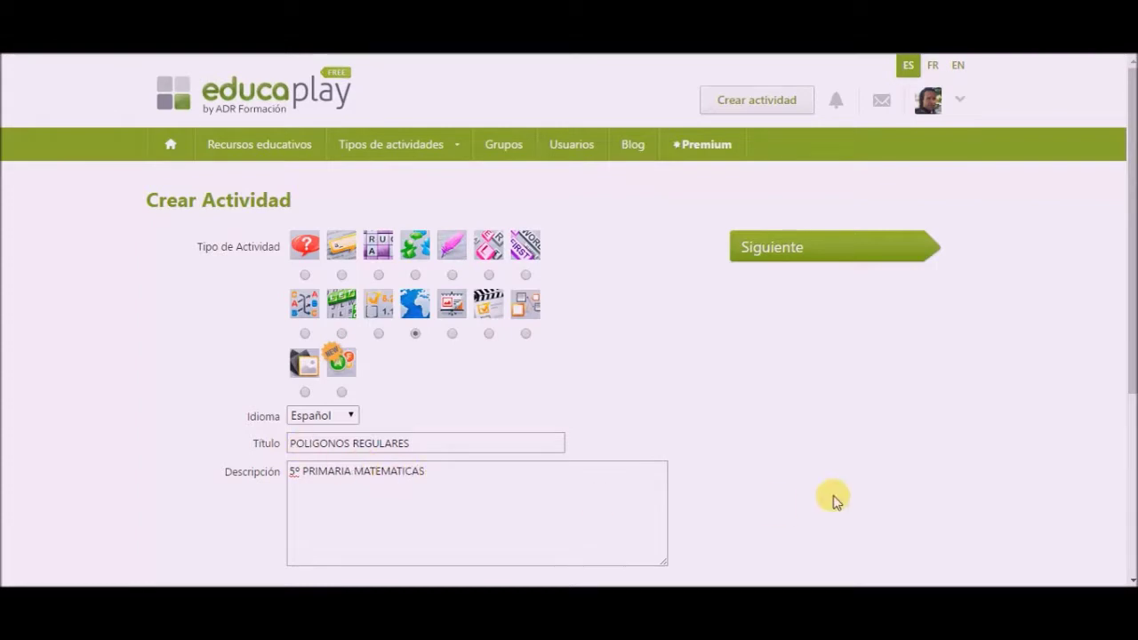
scroll(337, 477, "down", 2)
left_click(357, 531)
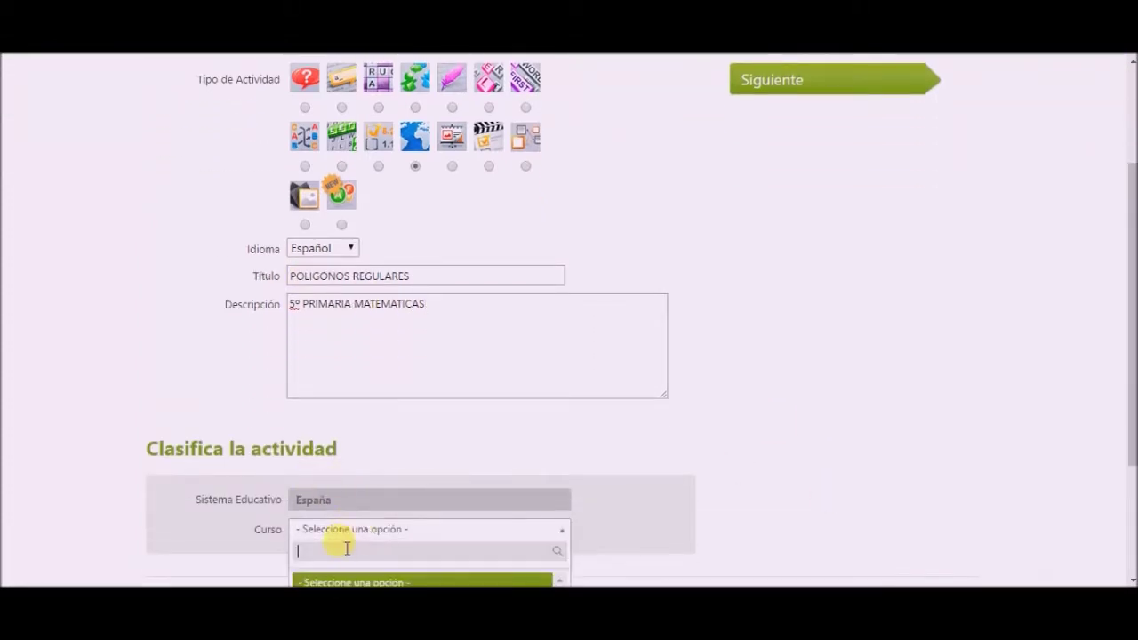
scroll(466, 503, "down", 2)
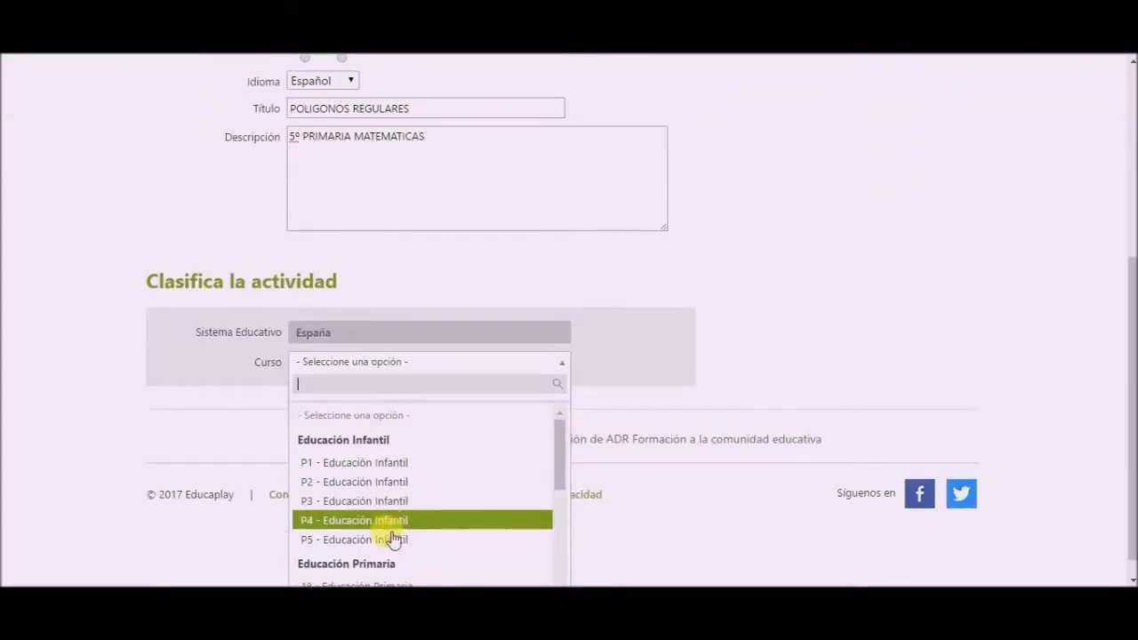
scroll(409, 529, "down", 3)
left_click(404, 496)
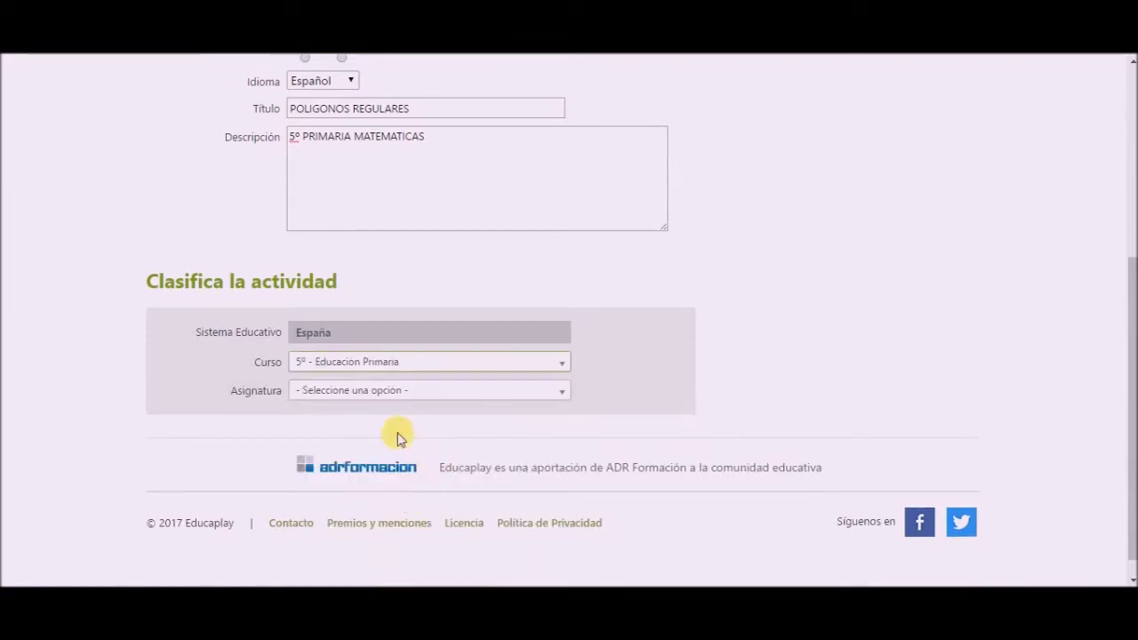
Set the activity's subject to Matemáticas and continue to the map configuration.
left_click(424, 400)
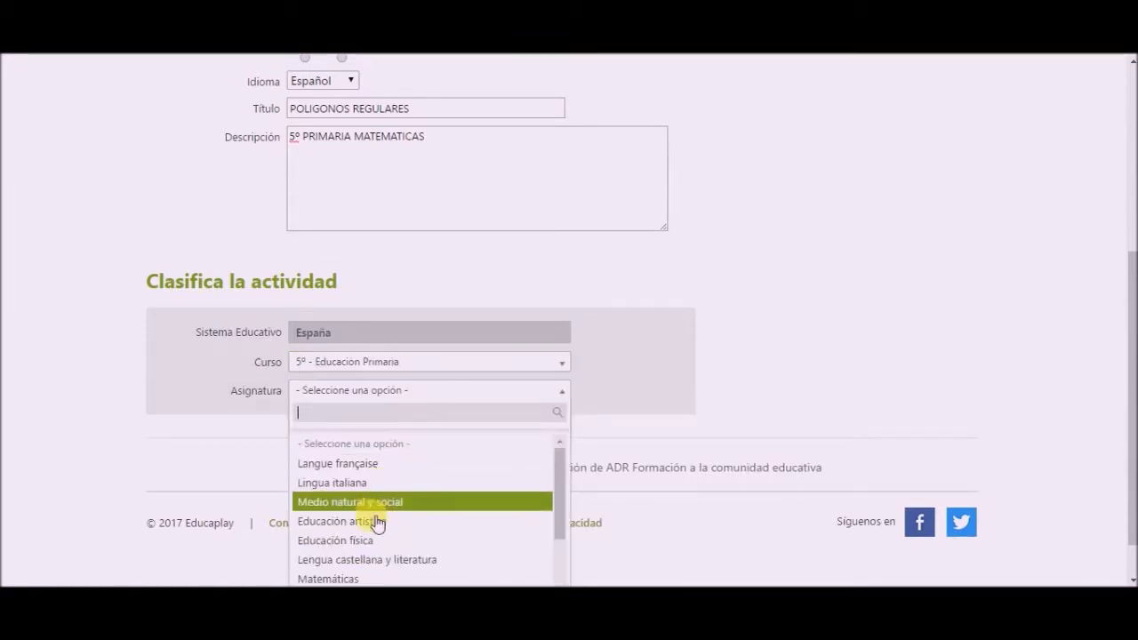
left_click(374, 578)
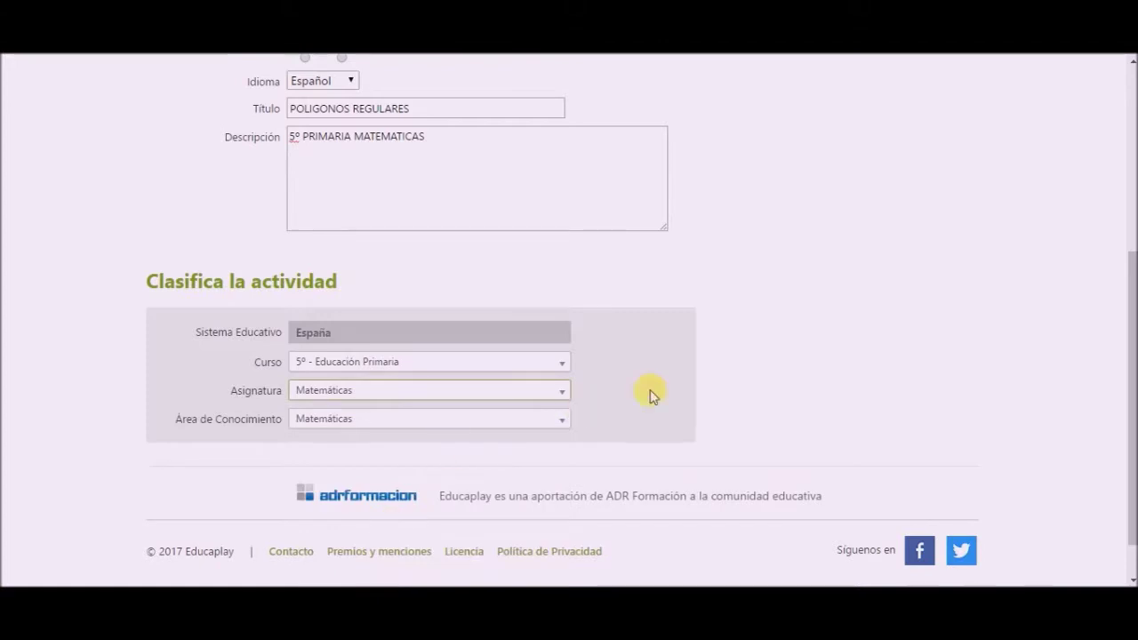
scroll(907, 338, "up", 3)
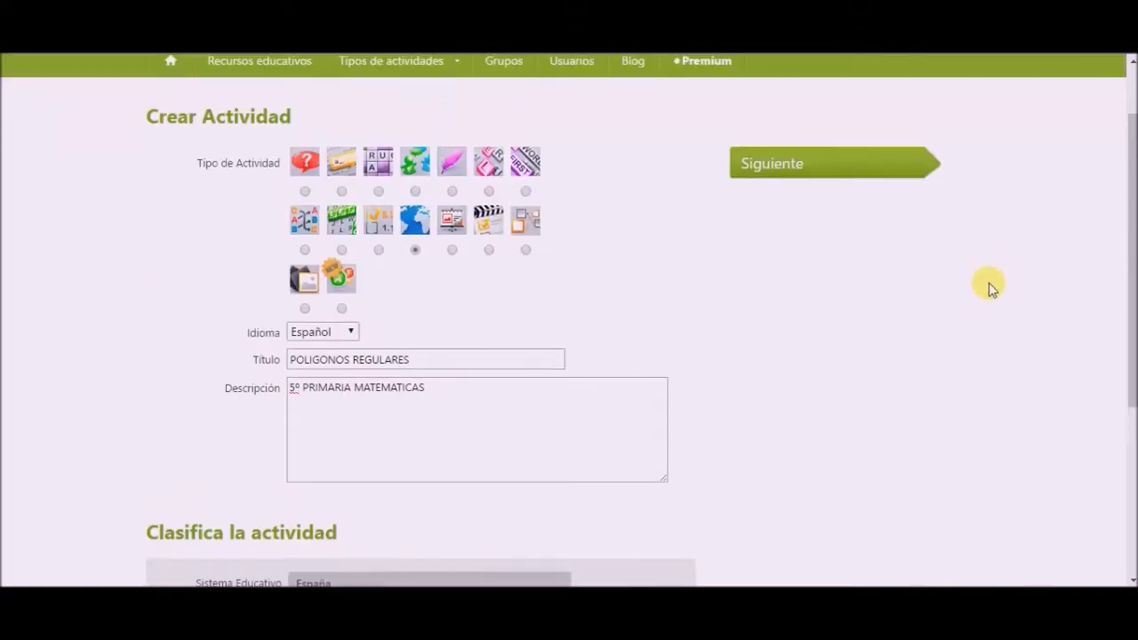
left_click(811, 156)
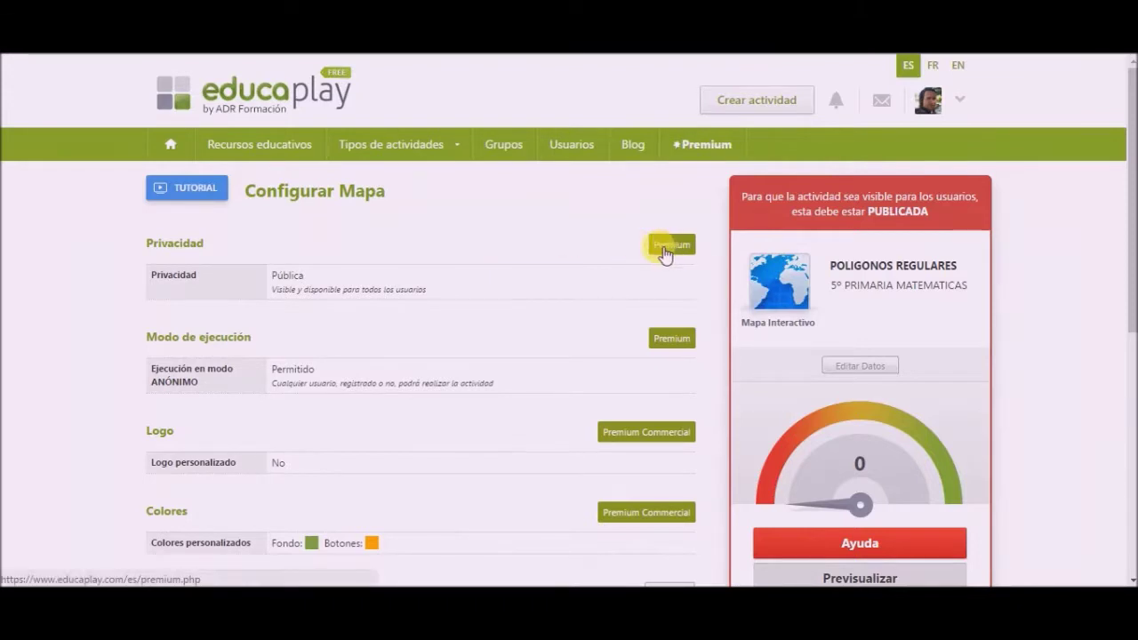
Upload the picture of the regular polygons from the computer as the map image.
scroll(600, 298, "down", 3)
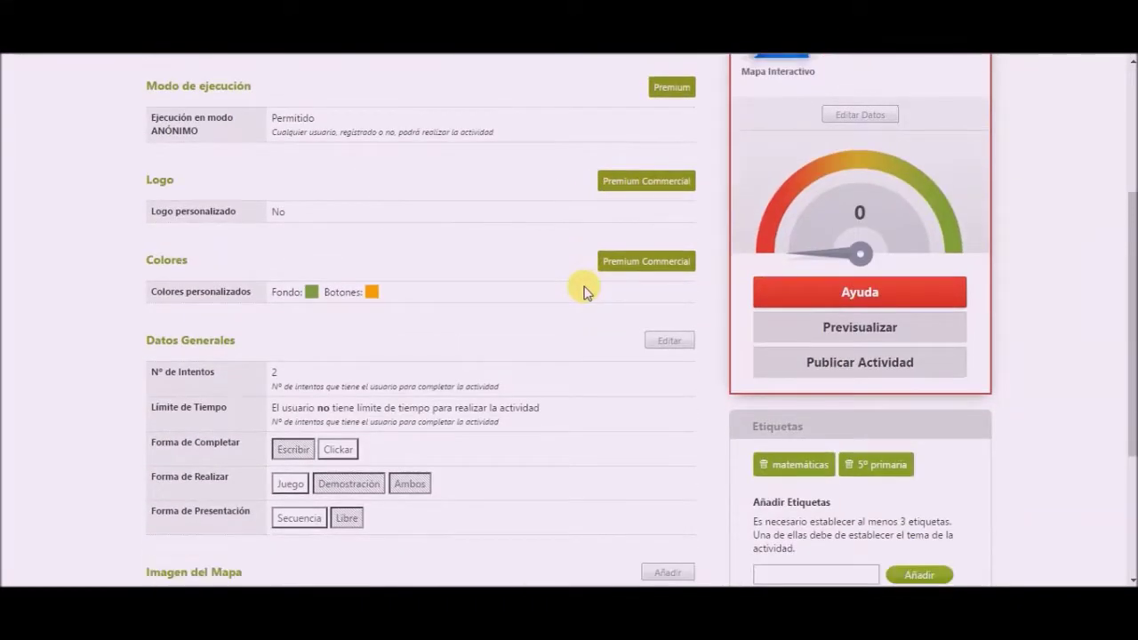
scroll(585, 291, "down", 2)
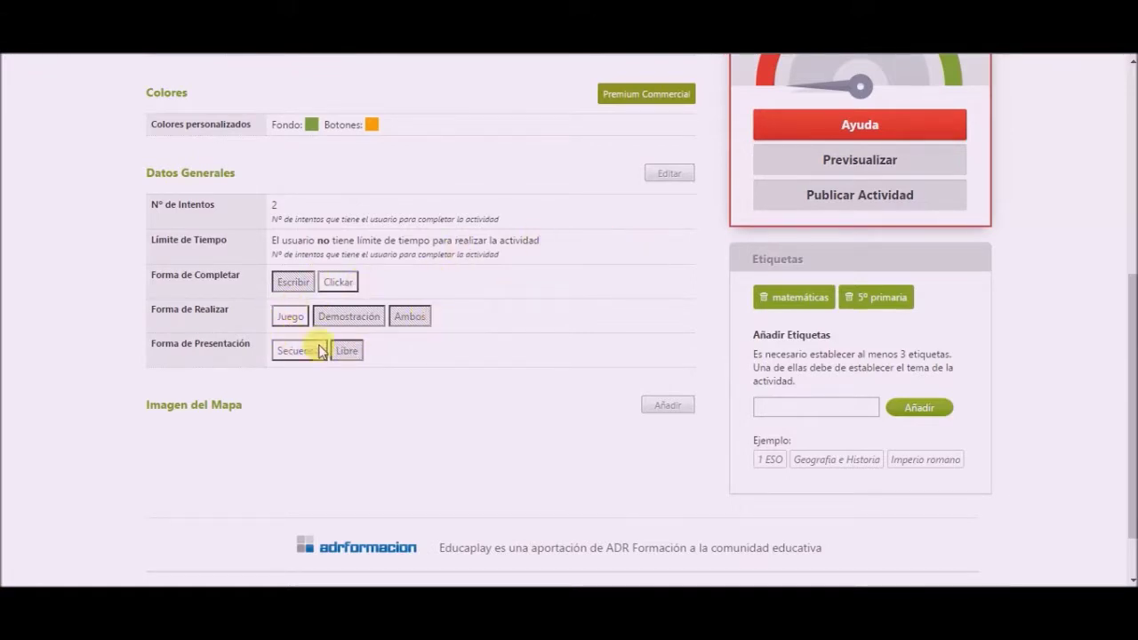
left_click(672, 408)
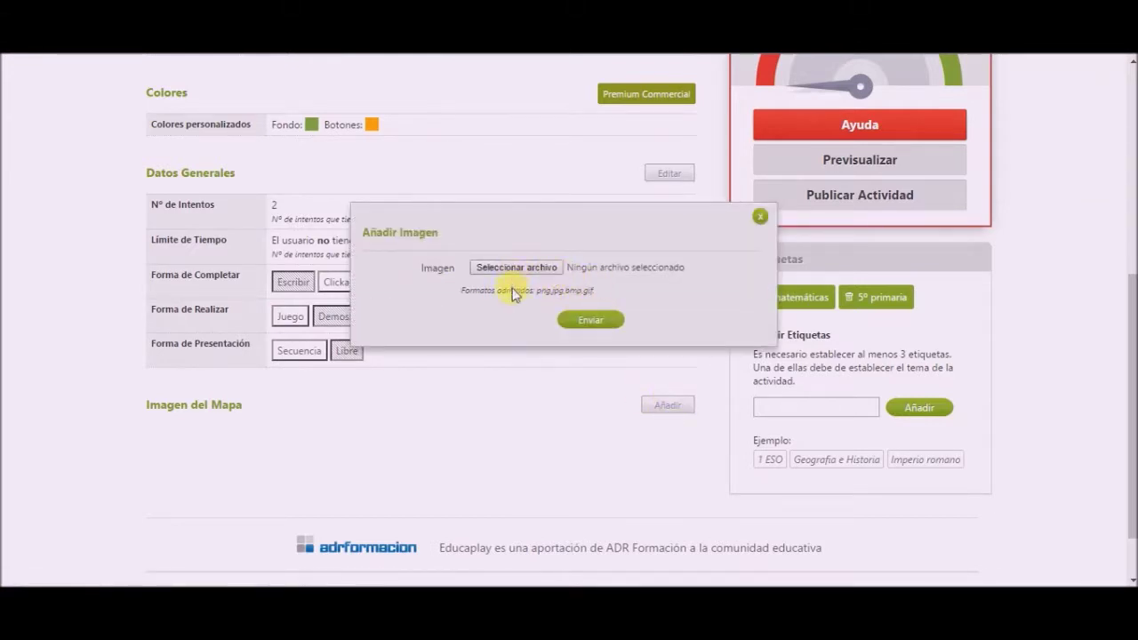
left_click(491, 274)
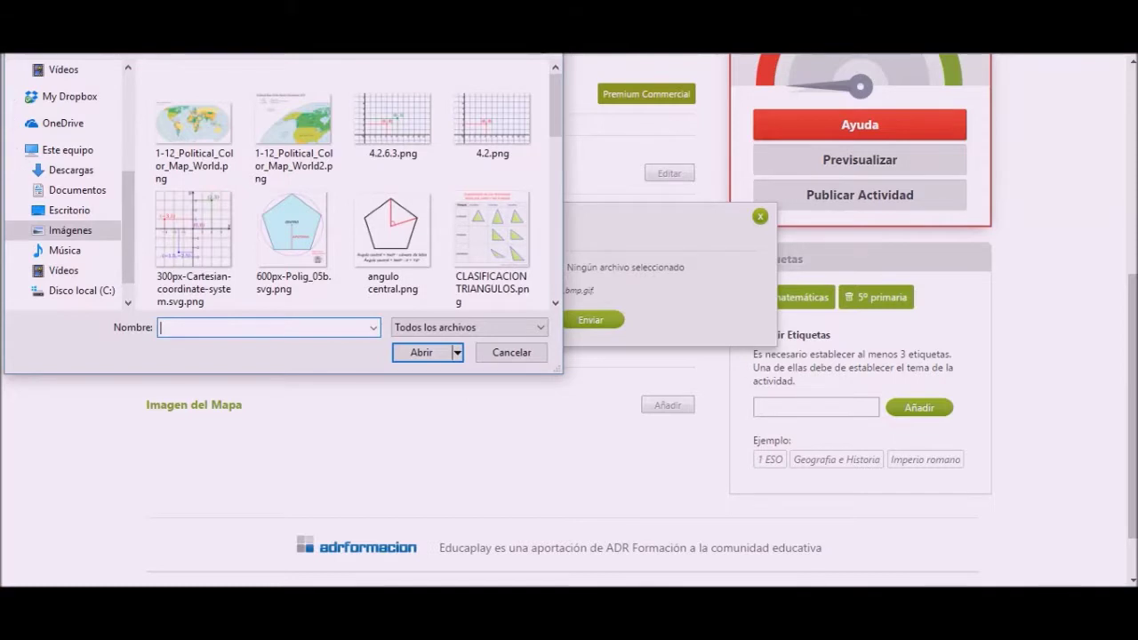
scroll(186, 155, "down", 3)
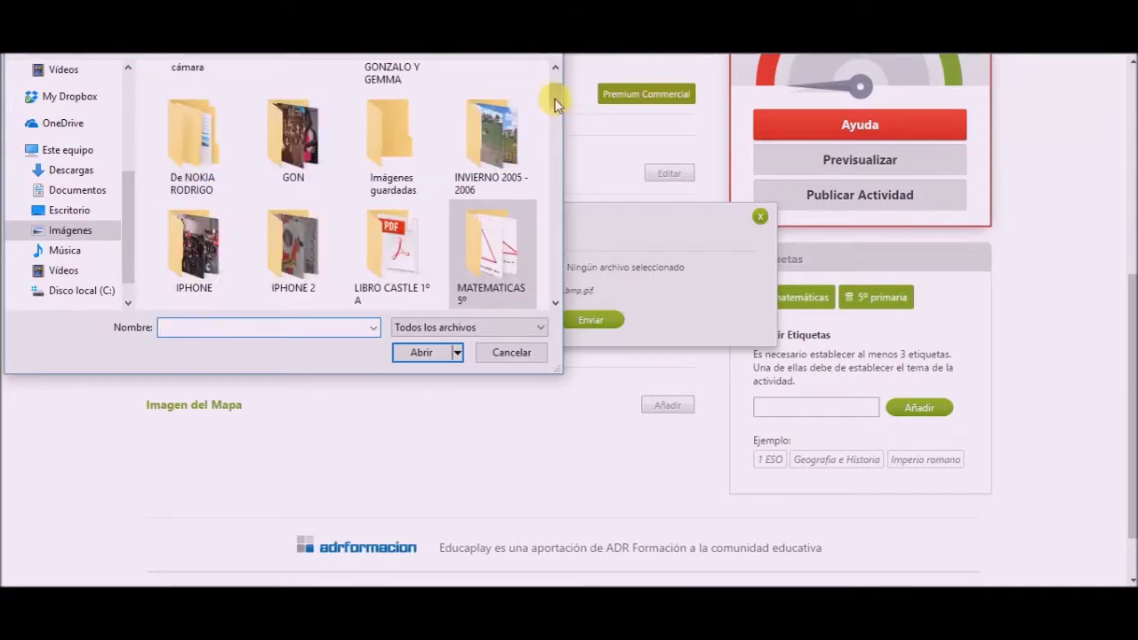
scroll(554, 97, "up", 2)
left_click_drag(558, 94, 558, 133)
double_click(499, 171)
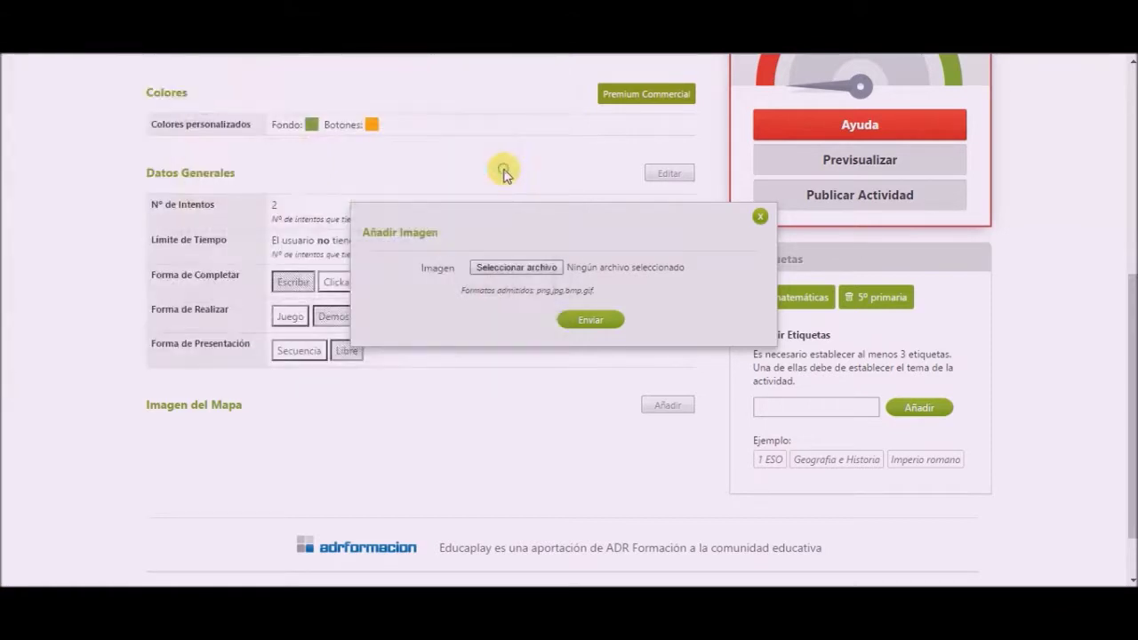
left_click(587, 320)
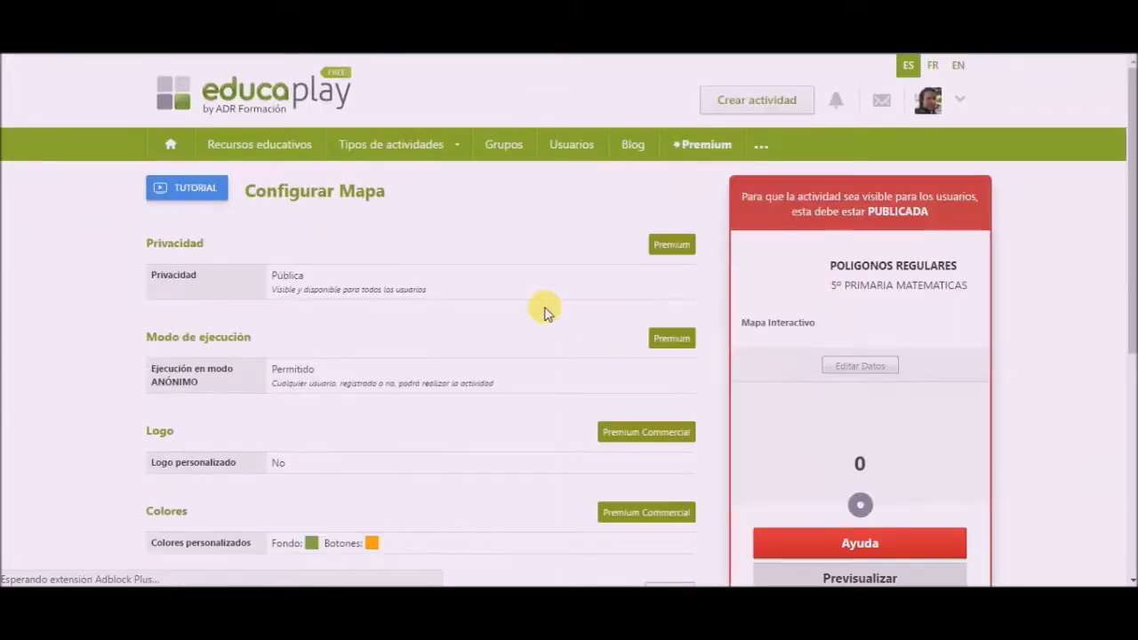
Start a new answer named TRIANGULO and place its marker on the triangle at X 70, Y 71.
left_click_drag(1133, 96, 1126, 356)
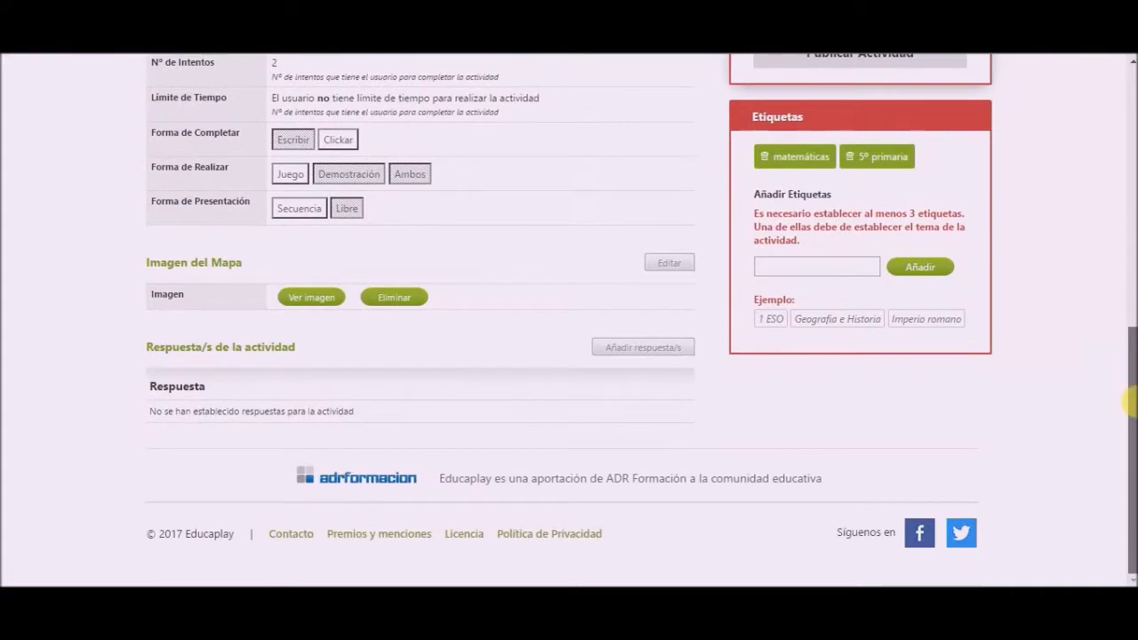
left_click(651, 349)
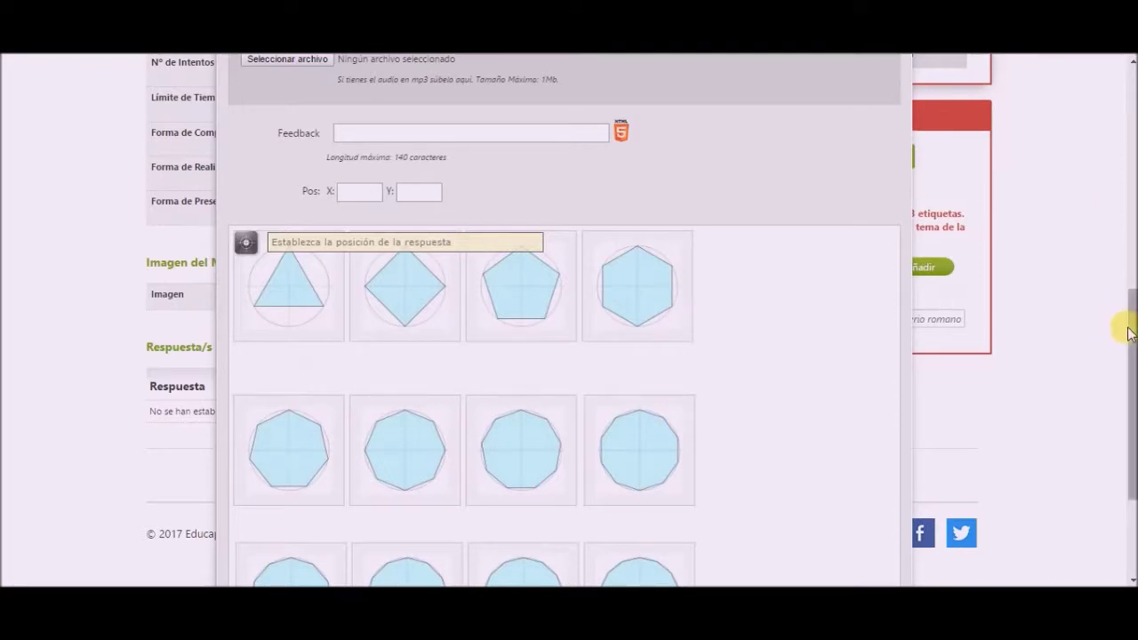
scroll(1131, 325, "up", 2)
left_click_drag(1131, 324, 1129, 258)
left_click(362, 116)
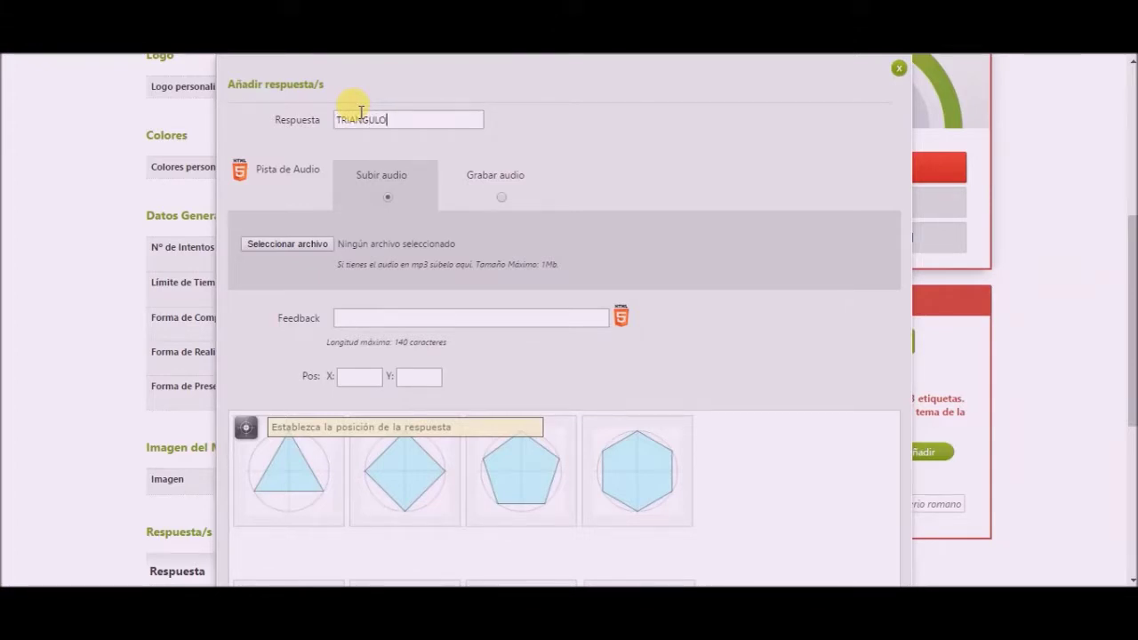
left_click_drag(245, 427, 290, 470)
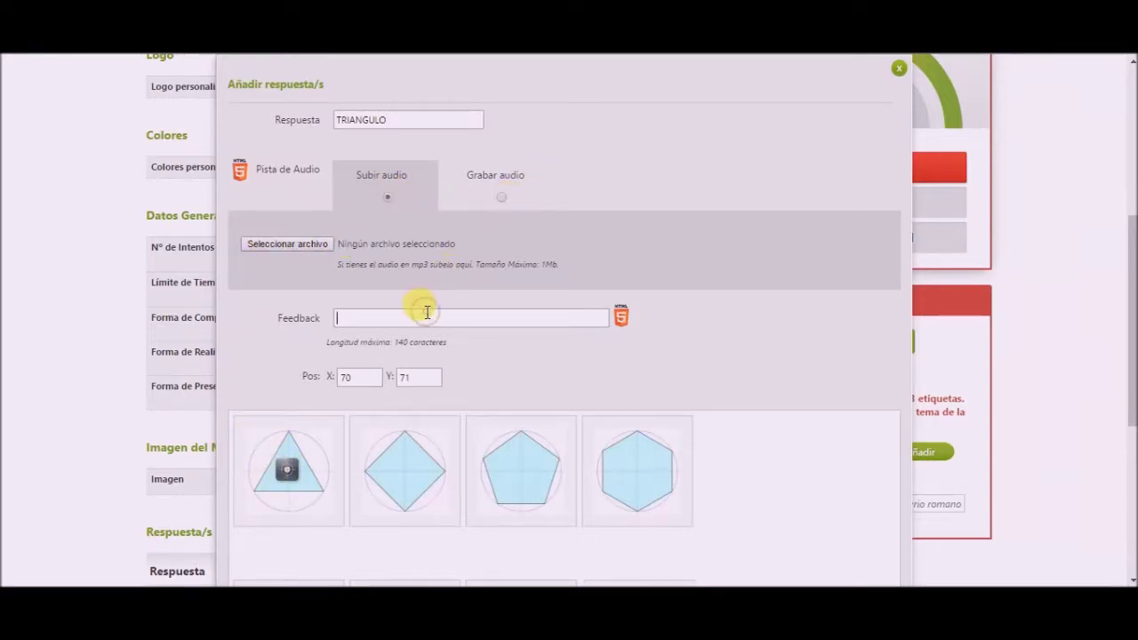
Set the triangle answer's feedback to BIEN HECHO and submit the answer.
left_click(427, 312)
type("BIEN HECHO")
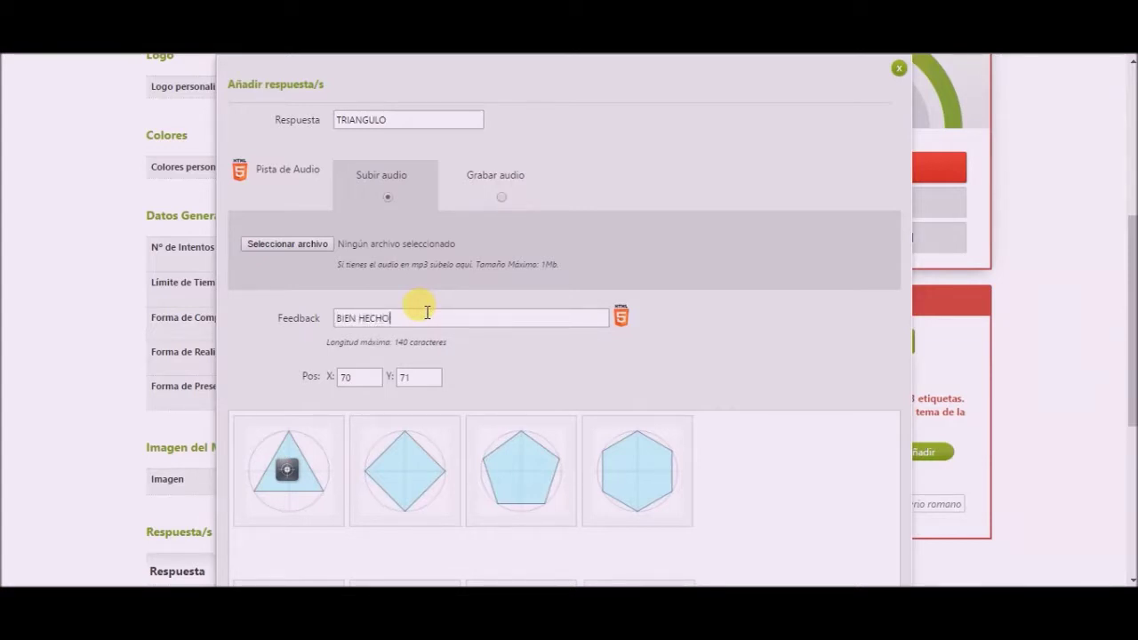
left_click_drag(1125, 290, 1130, 451)
left_click(565, 561)
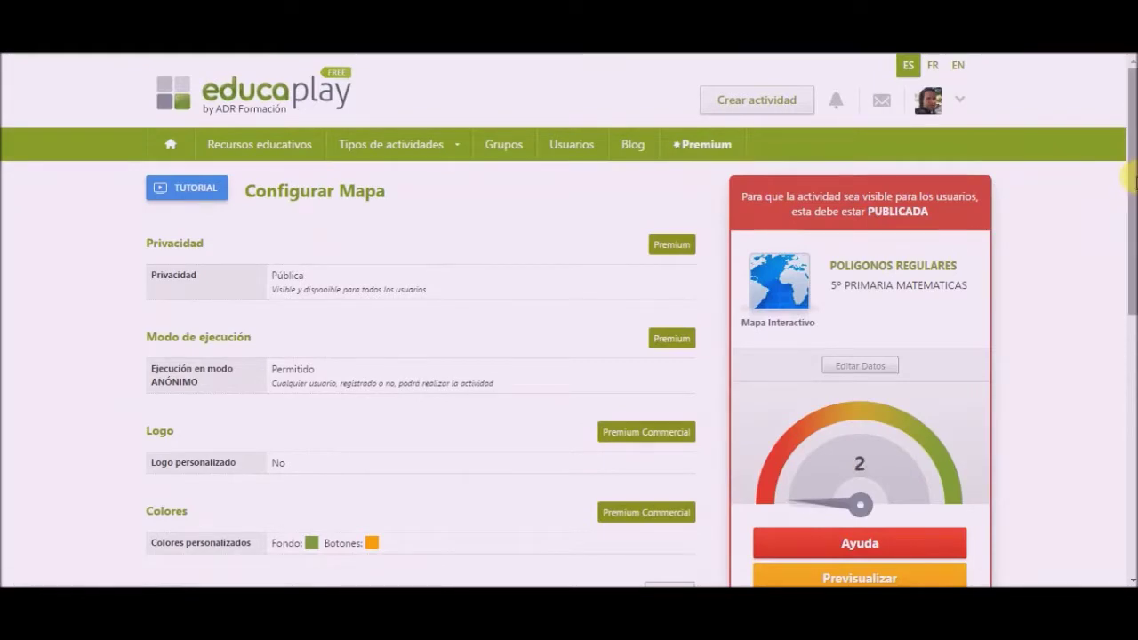
Open the form for adding another answer to the activity.
scroll(1129, 227, "down", 1)
left_click_drag(1129, 226, 1127, 444)
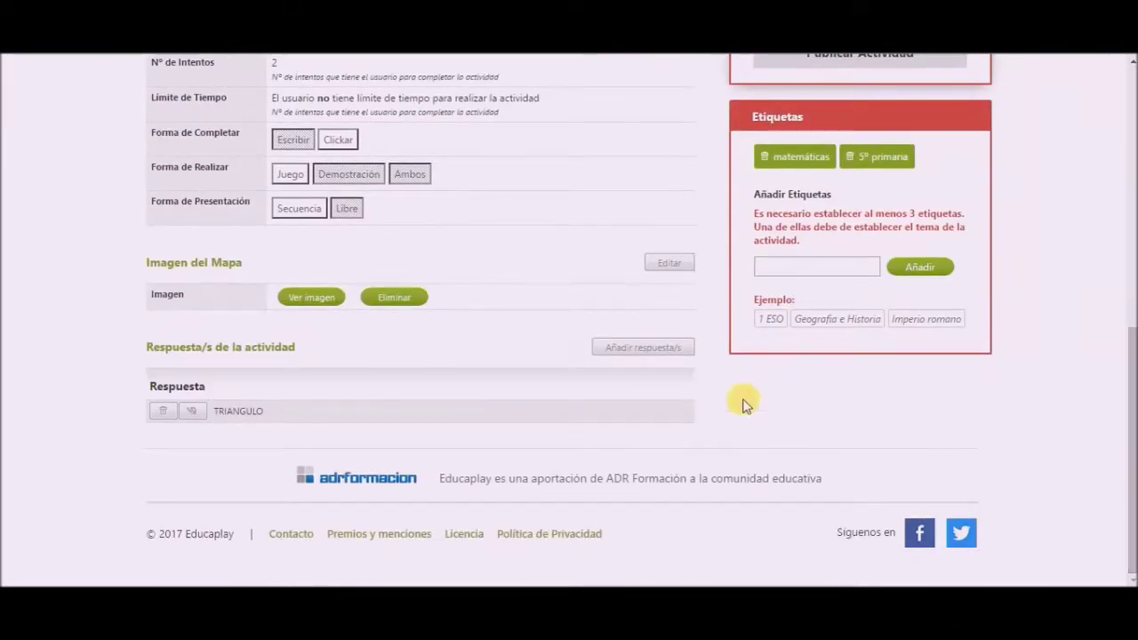
left_click(667, 352)
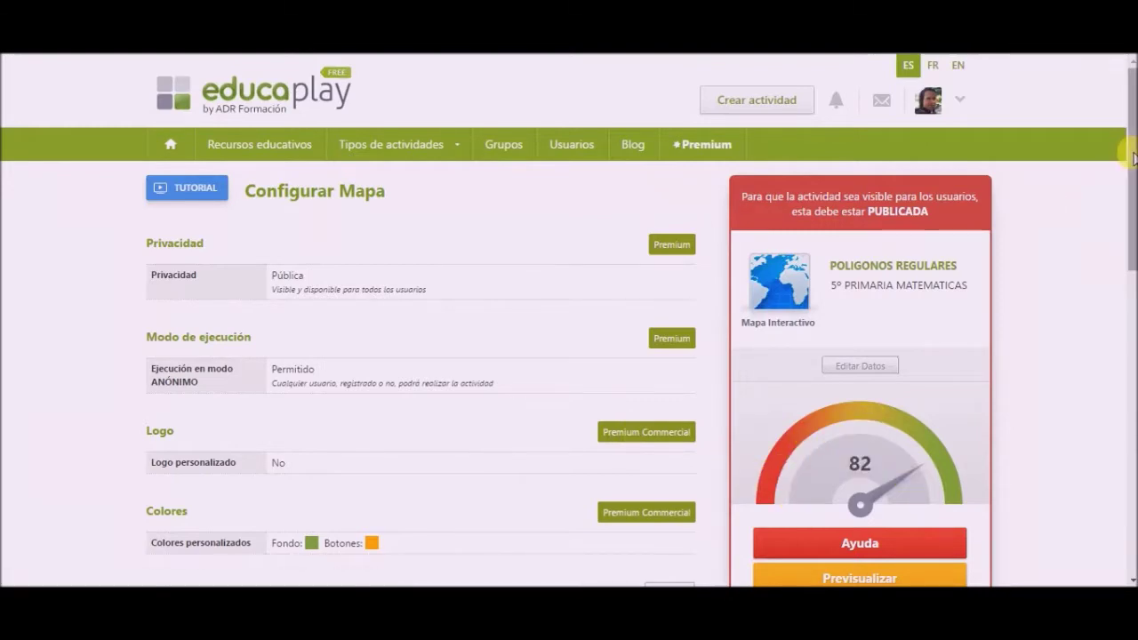
Correct the pentagon answer's name to PENTÁGONO, centre its marker at X 349, Y 71, and save it.
left_click_drag(1130, 168, 1131, 456)
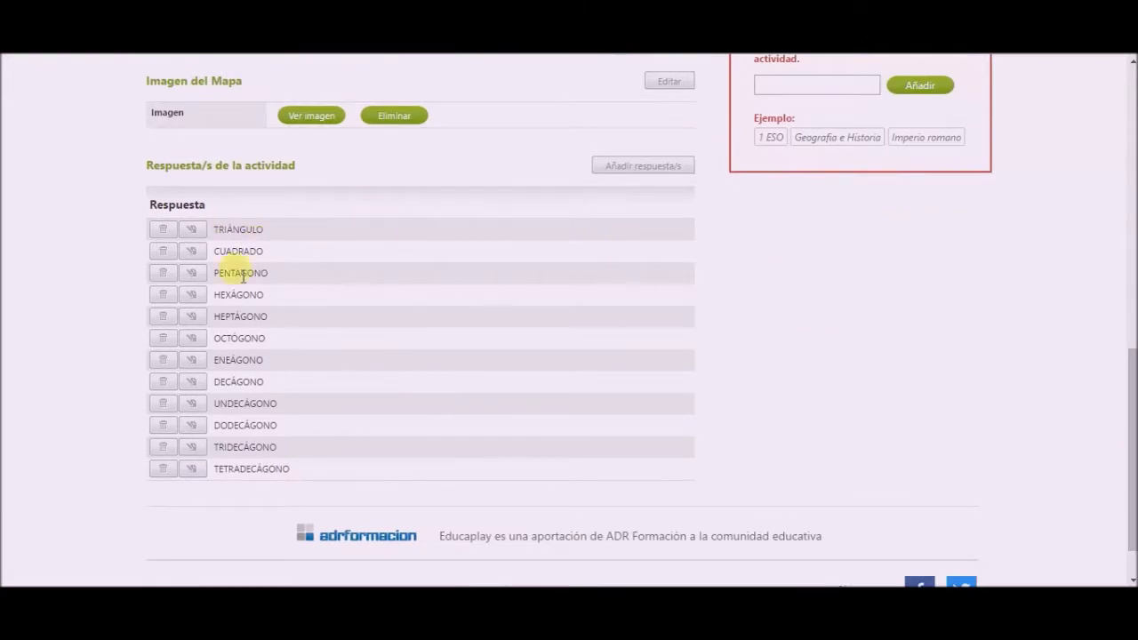
left_click(192, 276)
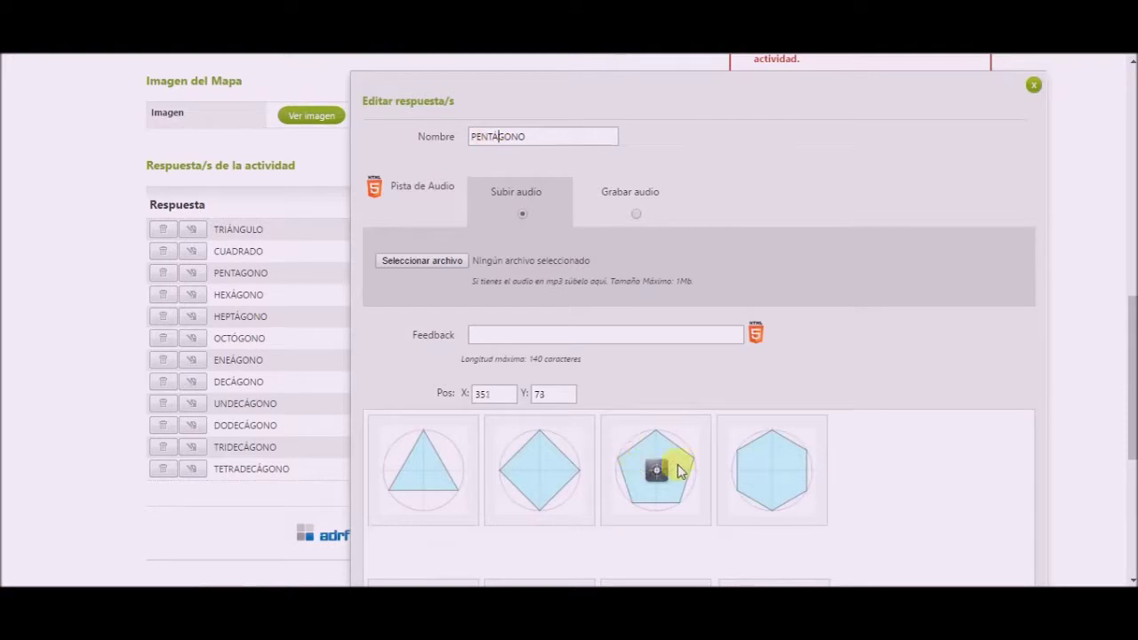
mouse_move(658, 469)
left_mouse_down()
mouse_move(808, 468)
mouse_move(655, 467)
left_mouse_up()
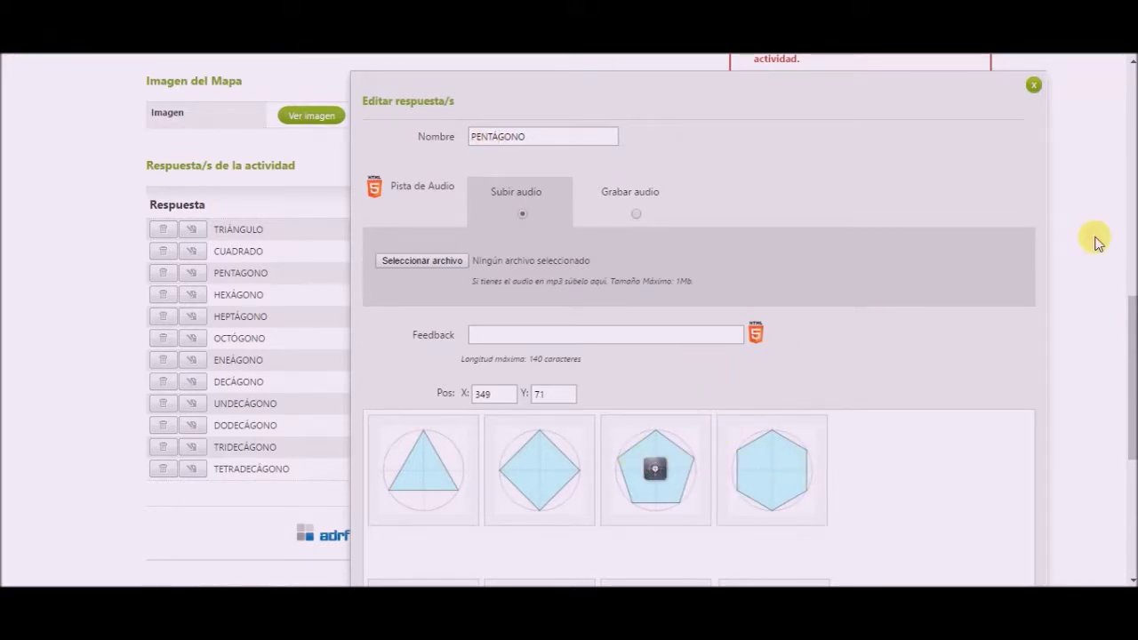
left_click_drag(1133, 317, 1126, 457)
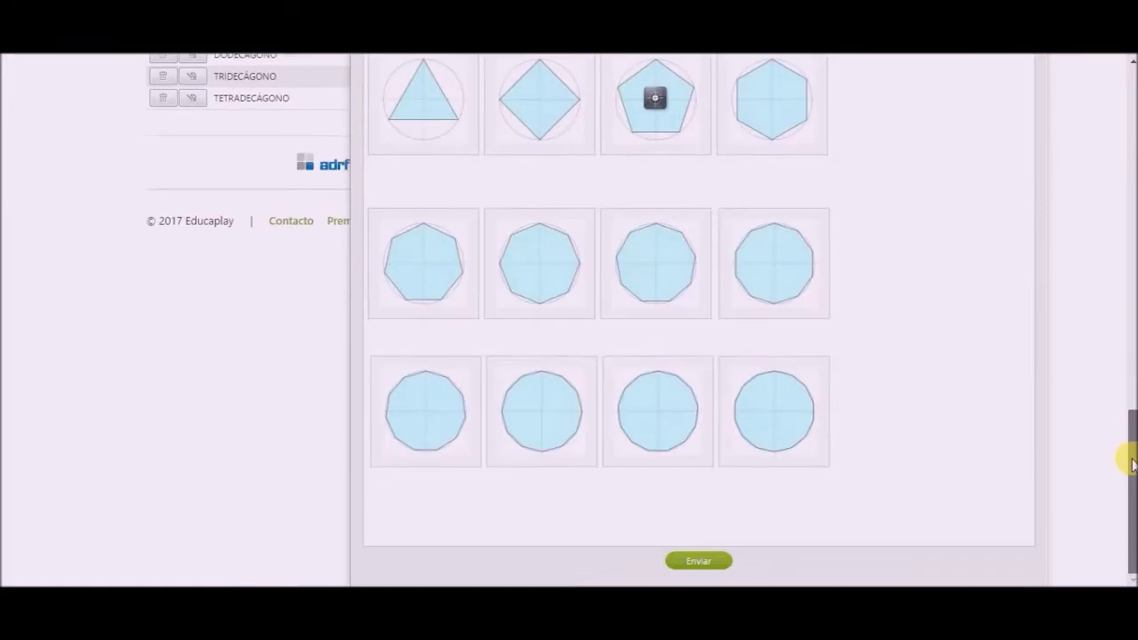
left_click(698, 560)
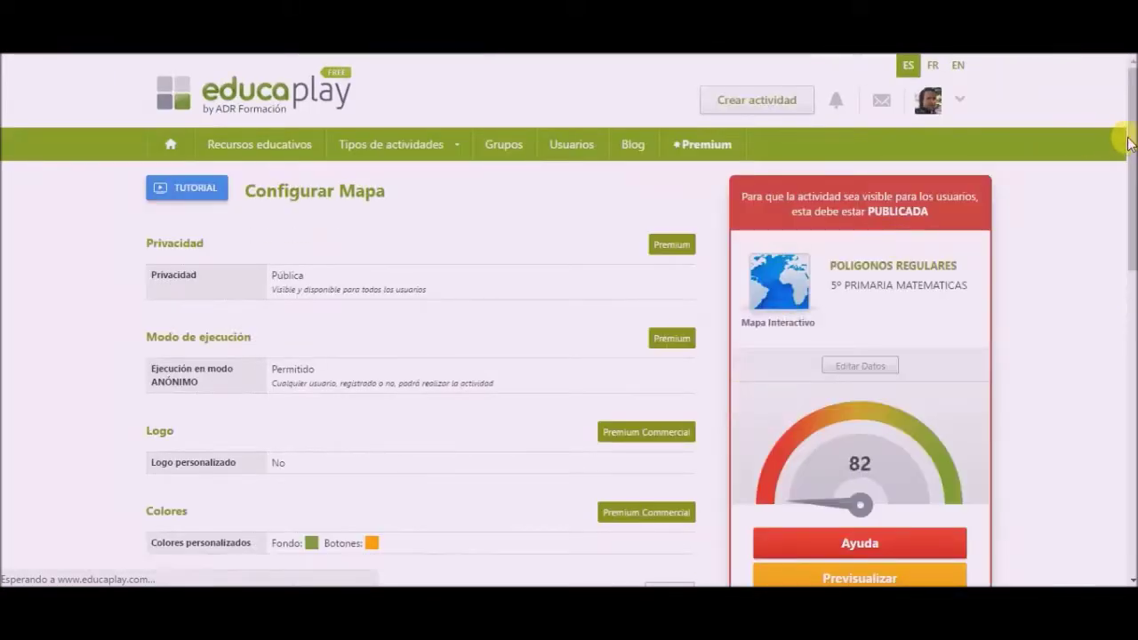
Add the suggested tag "poligonos regulares" to the activity and publish it.
left_click_drag(1130, 183, 1116, 279)
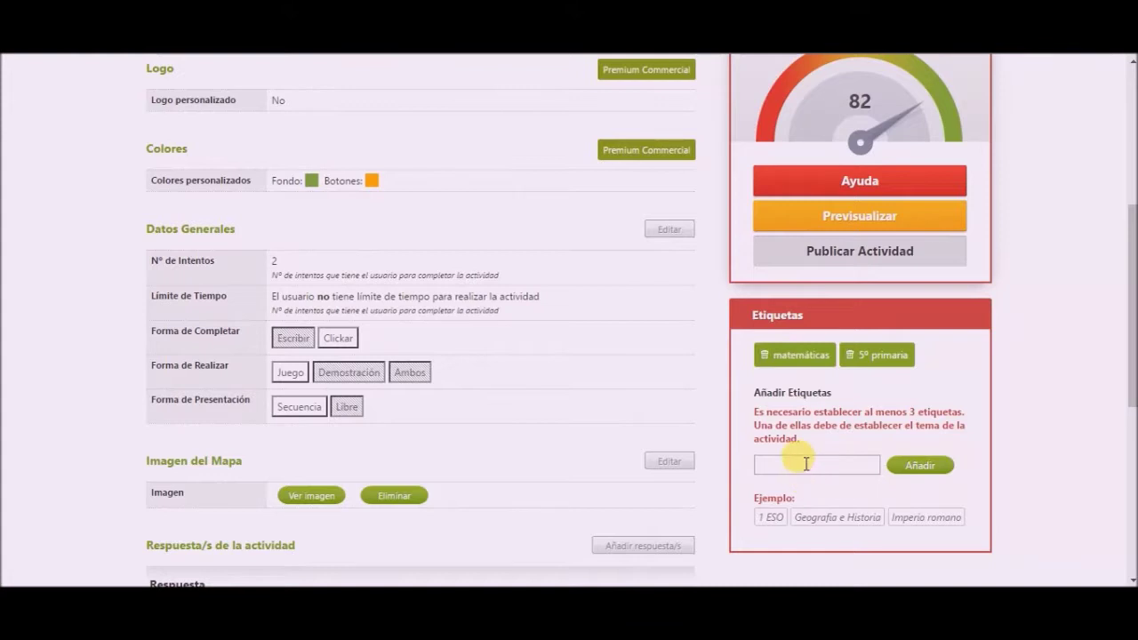
type("GONOS")
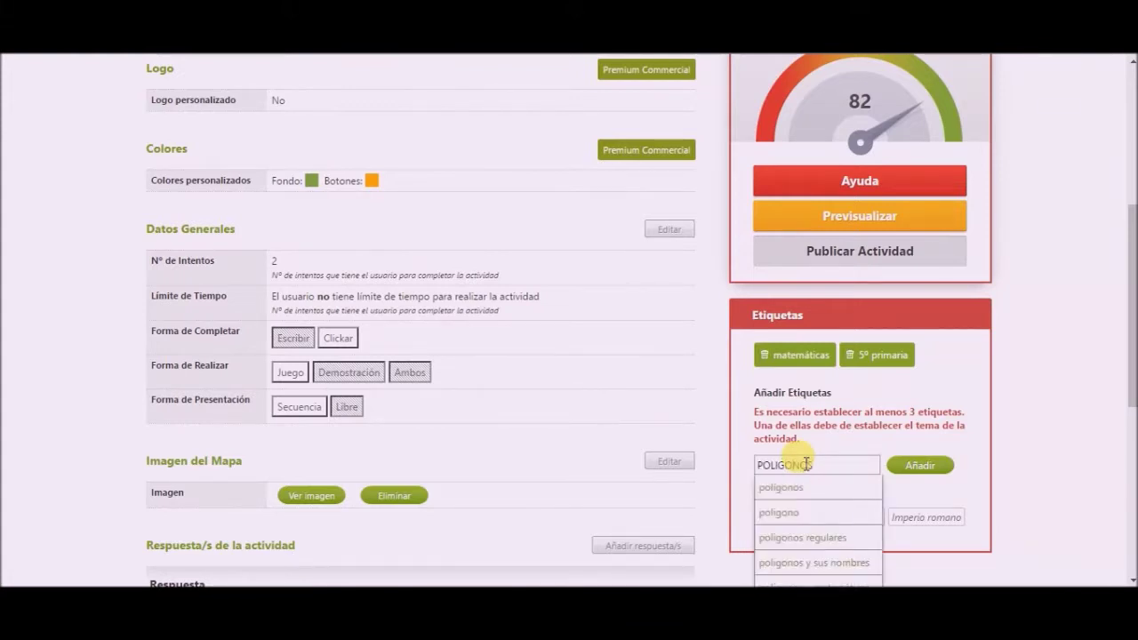
left_click(835, 537)
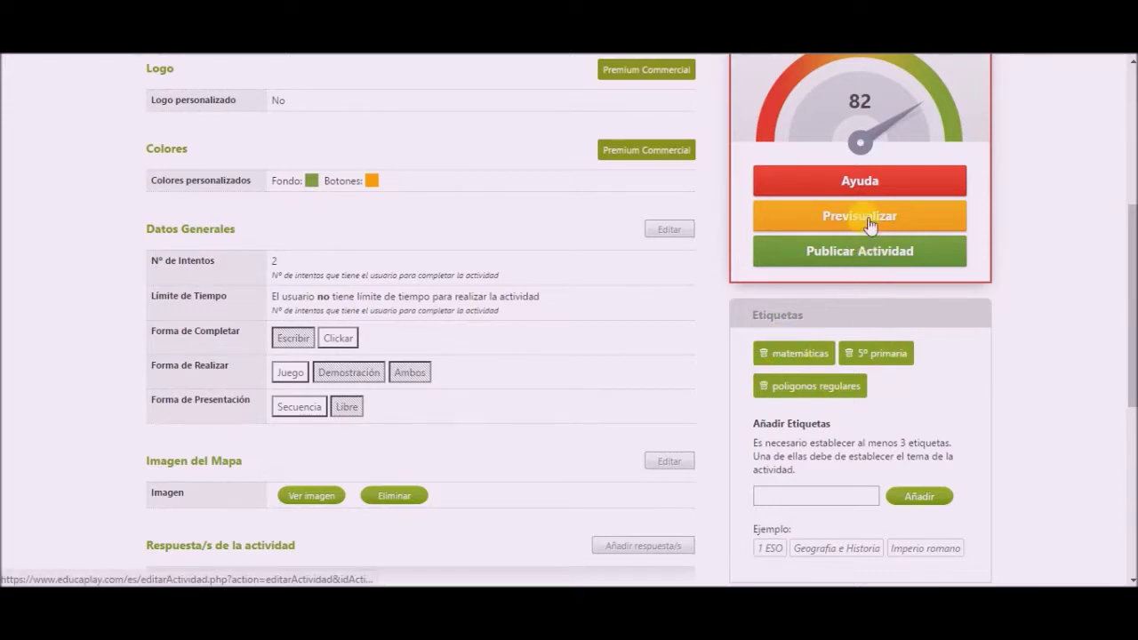
left_click(871, 265)
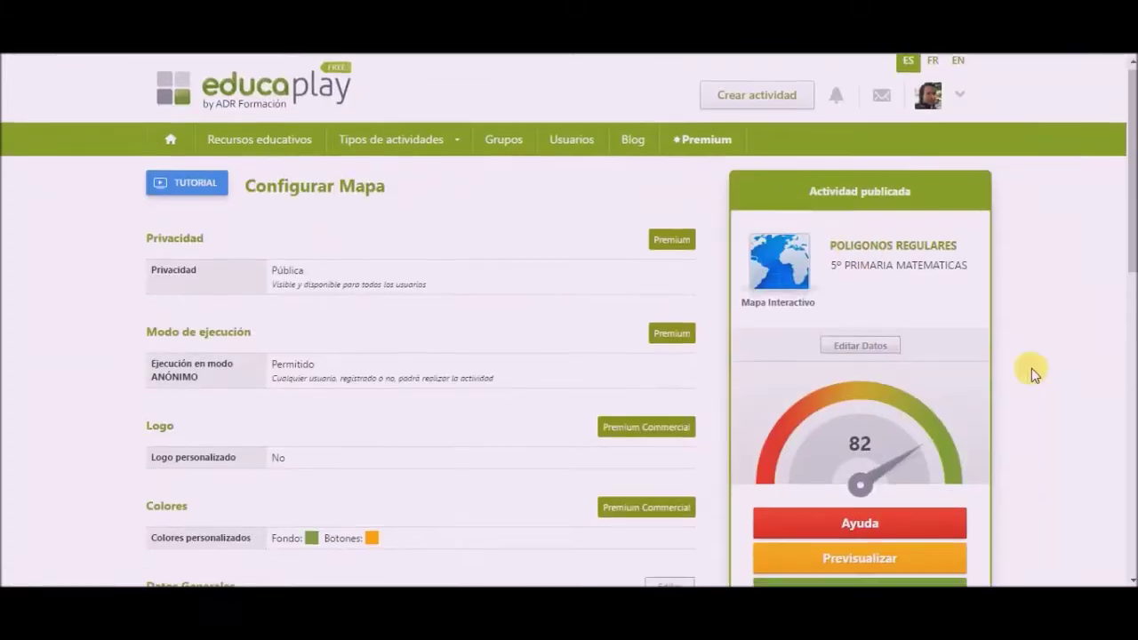
Look over the published activity's configuration and open the POLIGONOS REGULARES activity page.
scroll(1032, 369, "down", 4)
scroll(1032, 369, "down", 3)
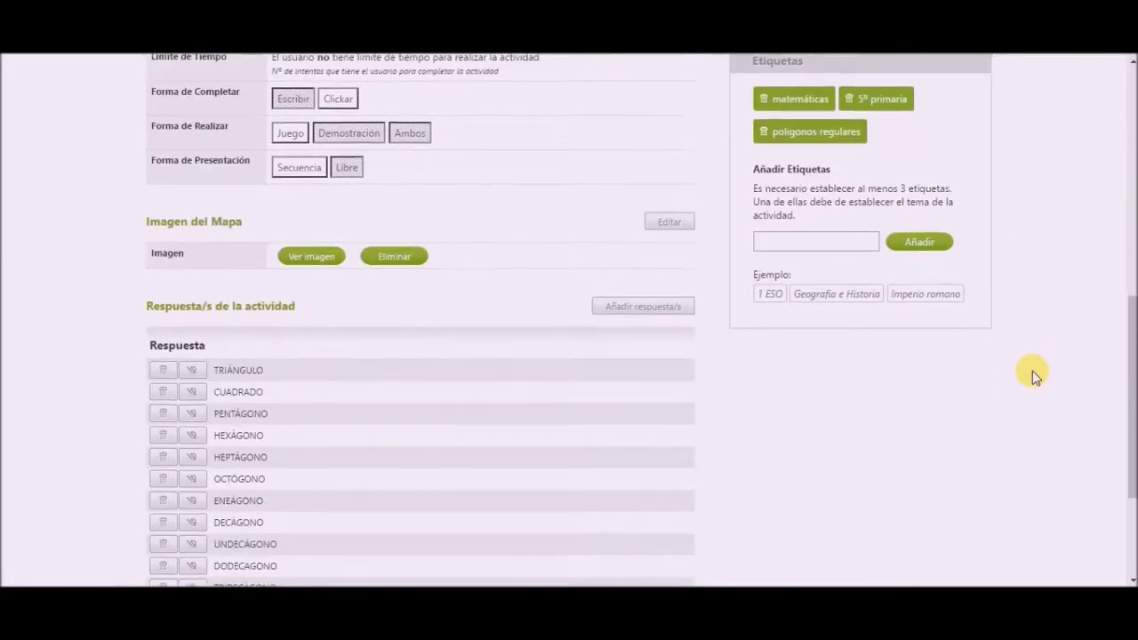
scroll(1032, 371, "up", 7)
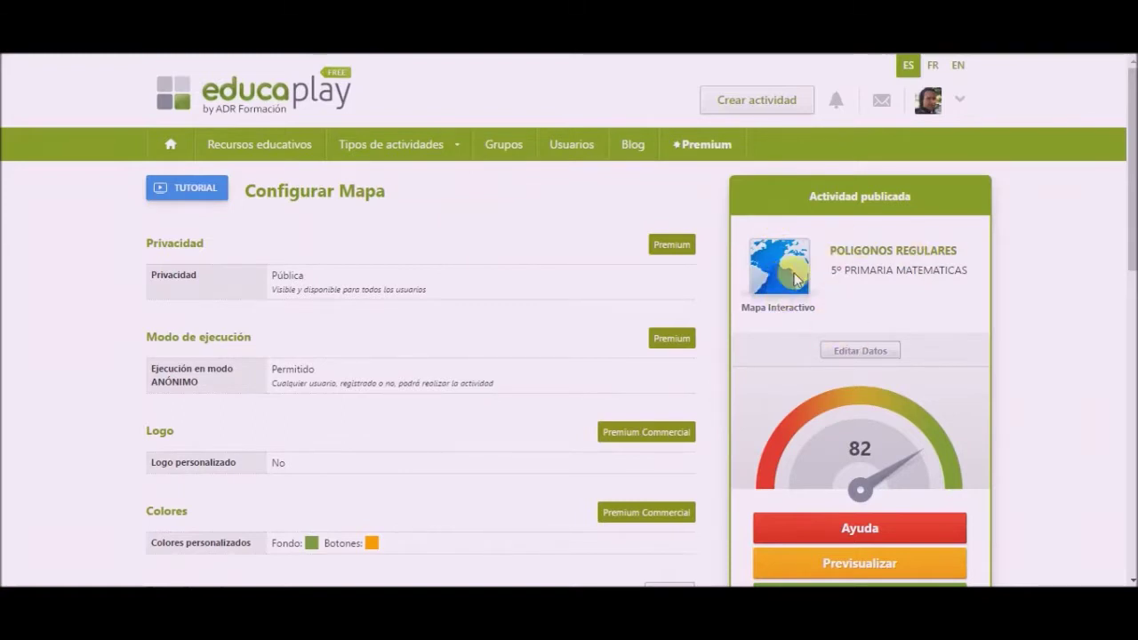
left_click(894, 250)
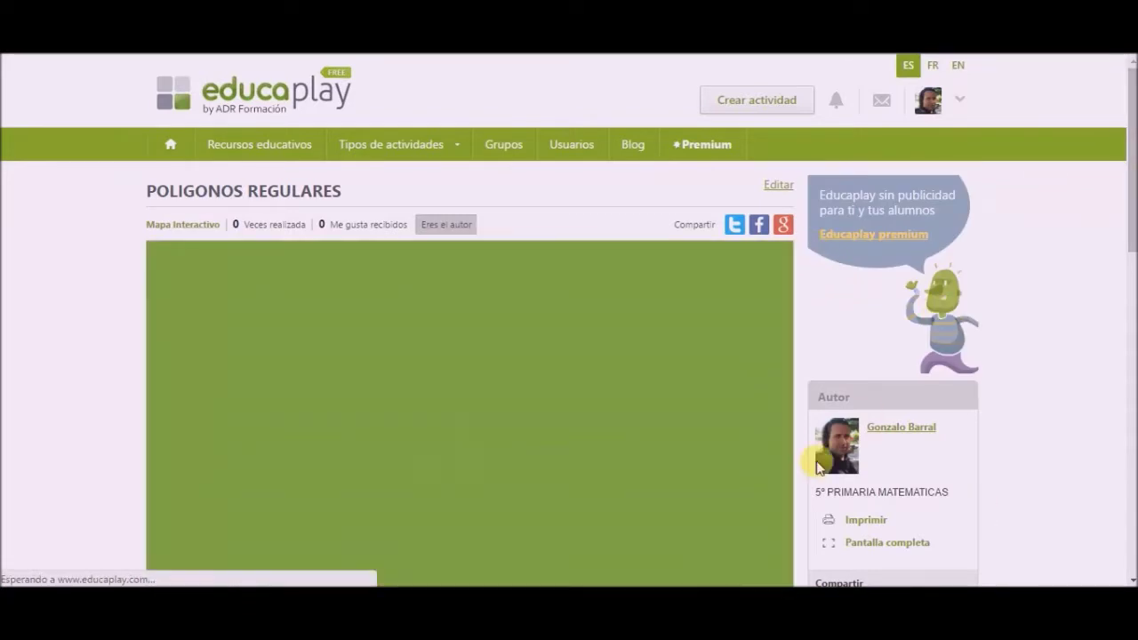
Start the POLIGONOS REGULARES activity and mark the matching polygons for HEXÁGONO and OCTÓGONO.
left_click_drag(1132, 162, 1132, 203)
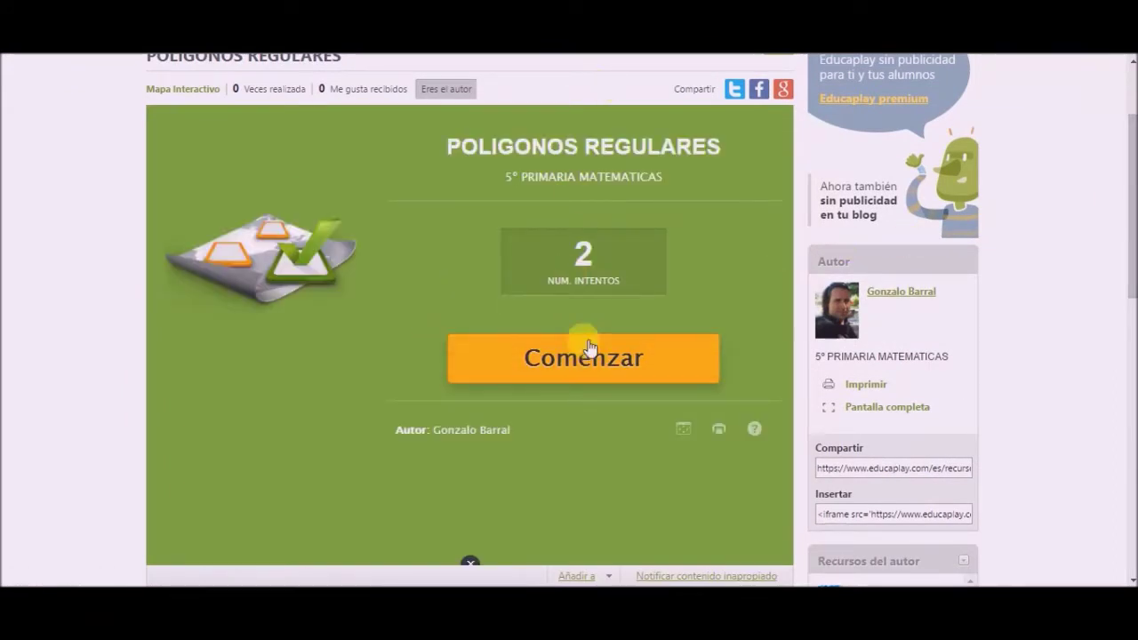
left_click(586, 370)
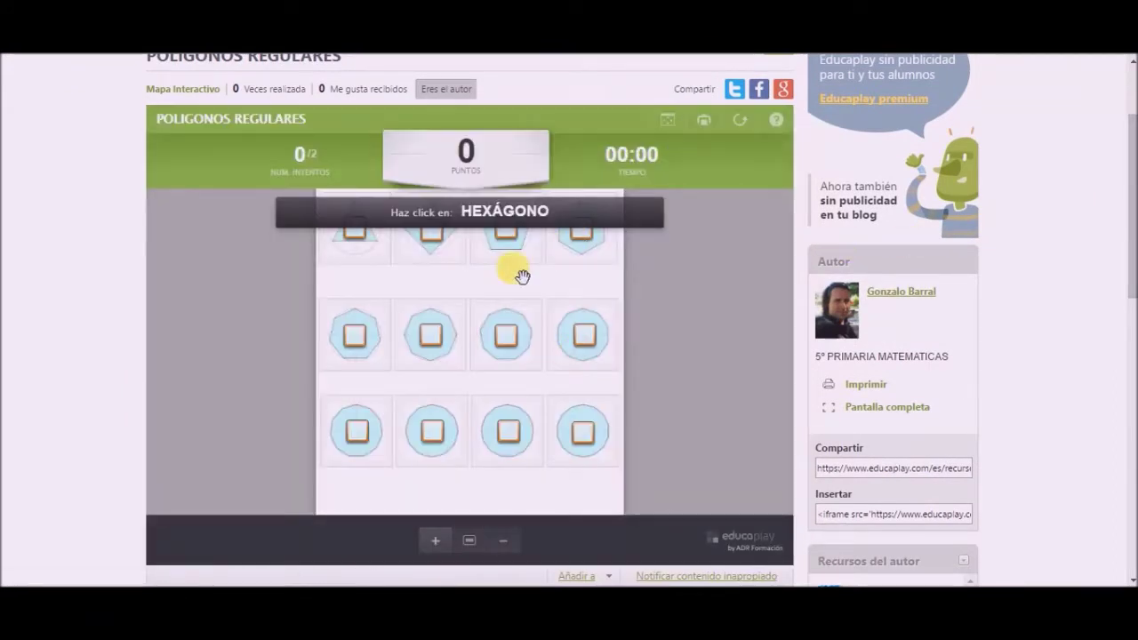
left_click(583, 231)
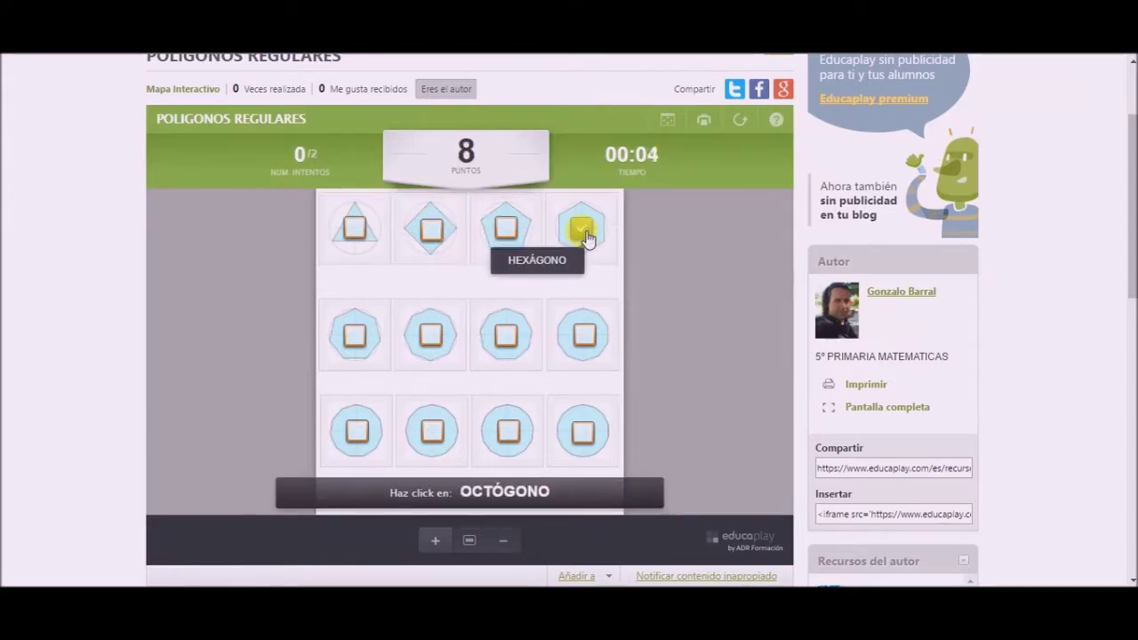
left_click(429, 338)
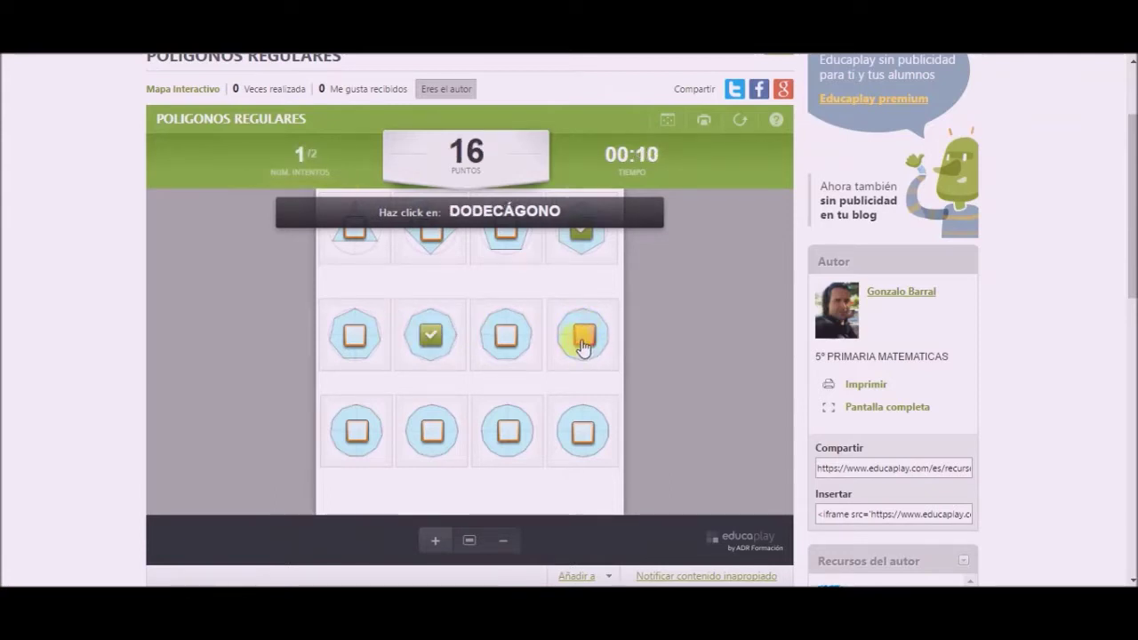
Try the nine-sided polygon for the DODECÁGONO and HEPTÁGONO prompts, and mark the seven-sided polygon as HEPTÁGONO.
left_click(499, 338)
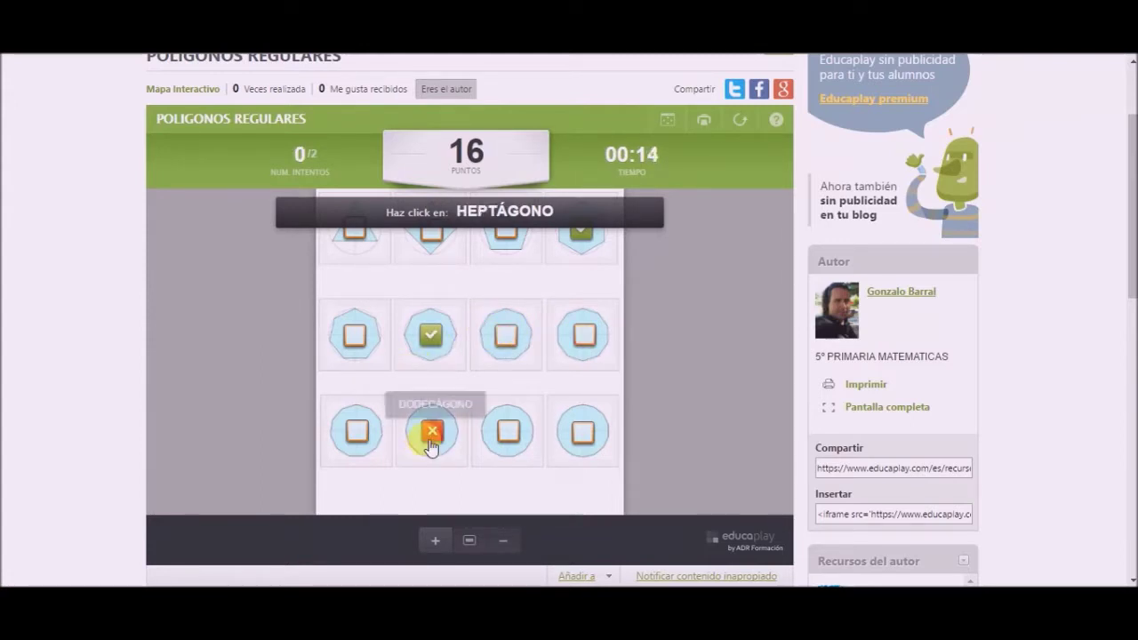
left_click(508, 343)
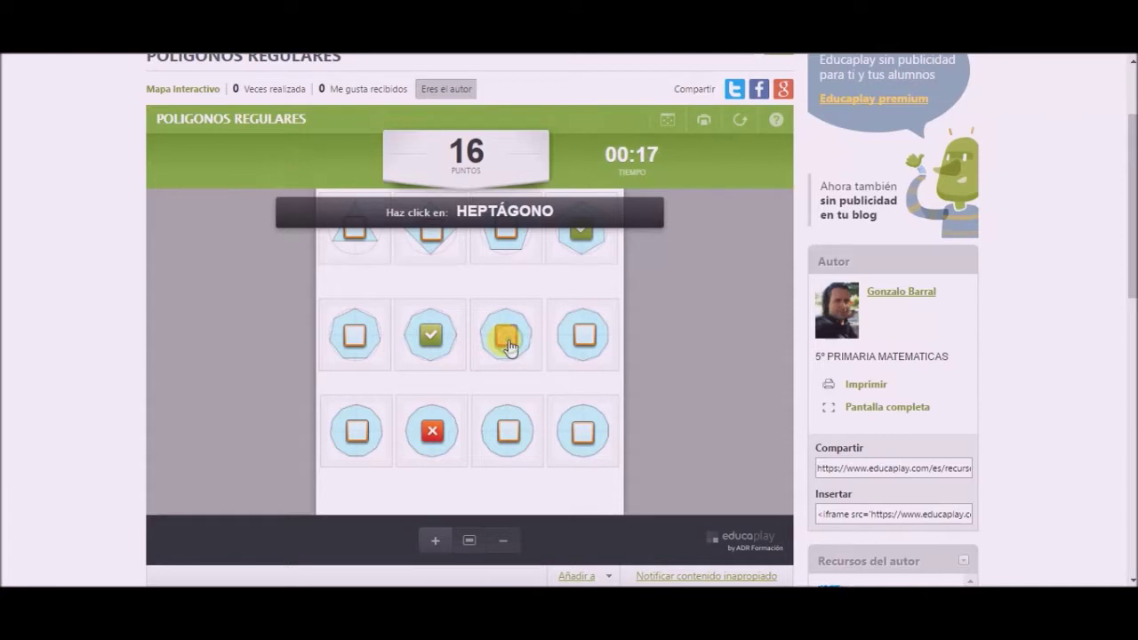
left_click(355, 347)
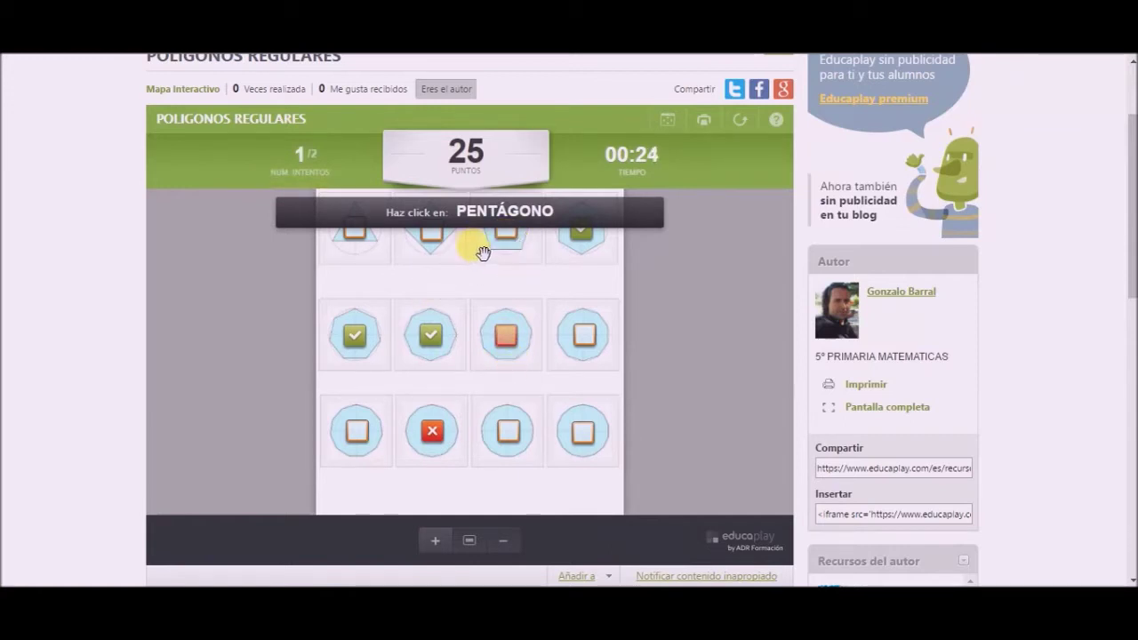
Mark the matching polygons for PENTÁGONO, TETRADECÁGONO, TRIÁNGULO, DECÁGONO, TRIDECÁGONO, CUADRADO and ENEÁGONO.
left_click(507, 235)
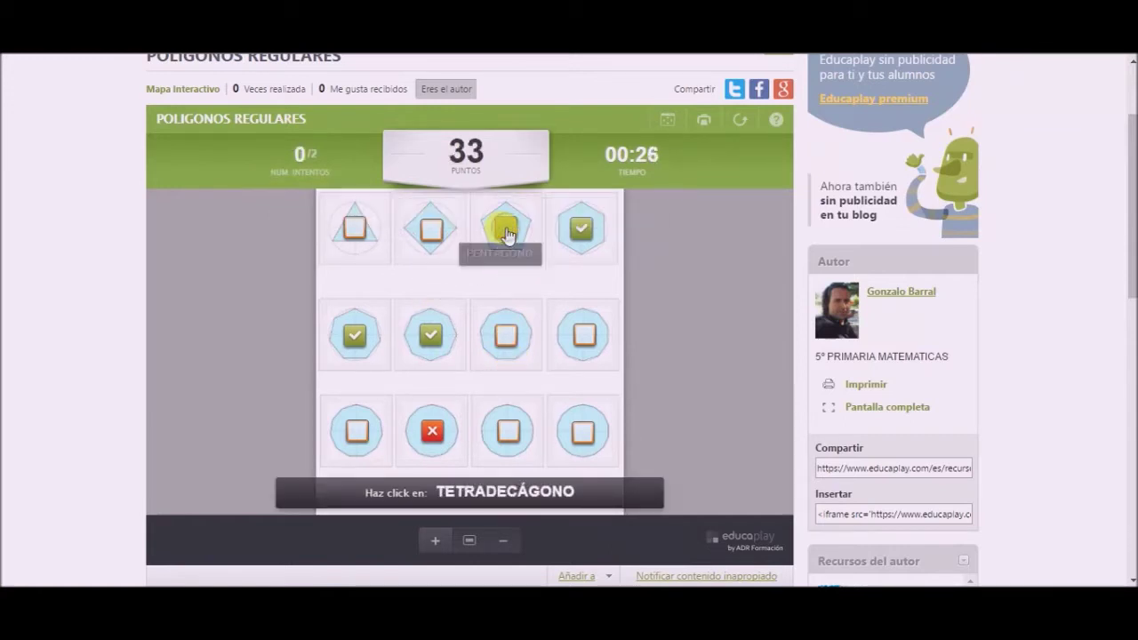
left_click(583, 431)
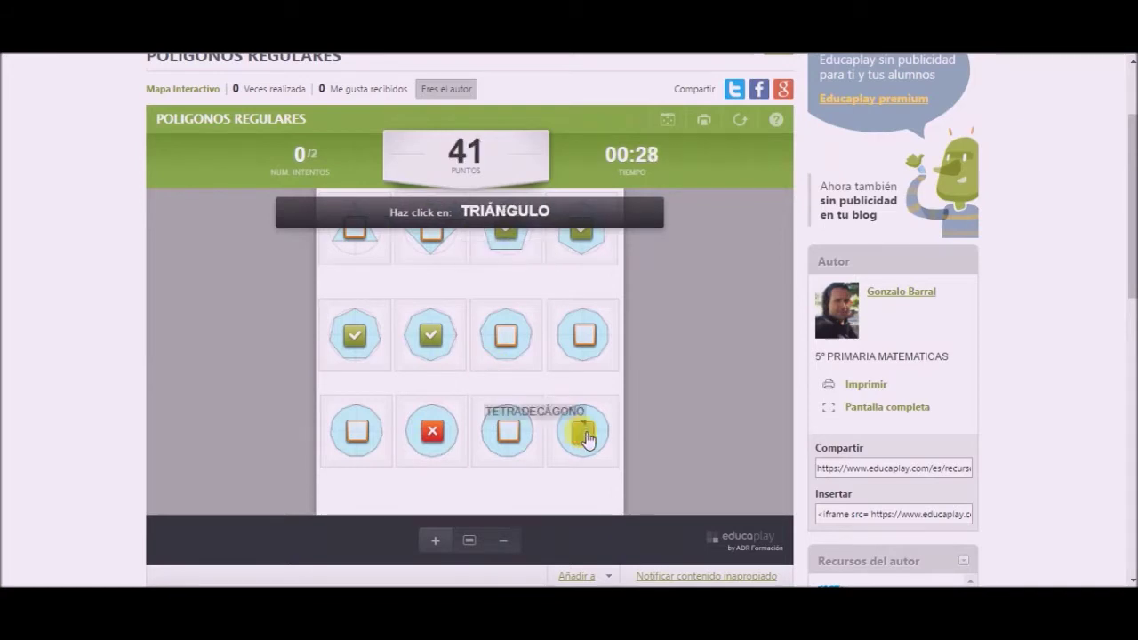
left_click(352, 213)
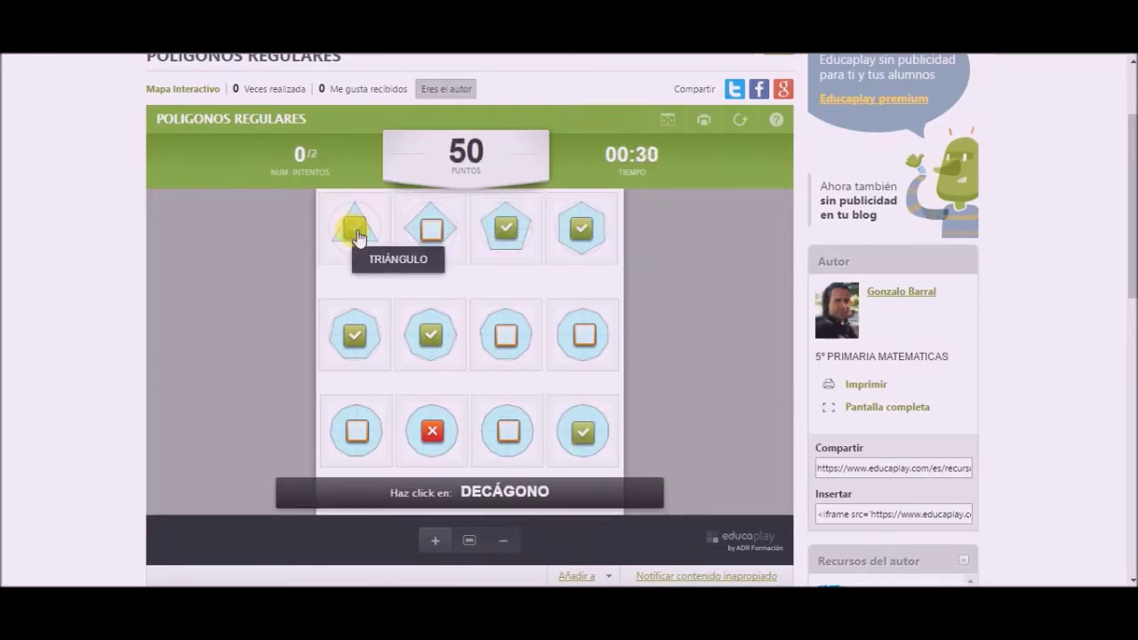
left_click(583, 345)
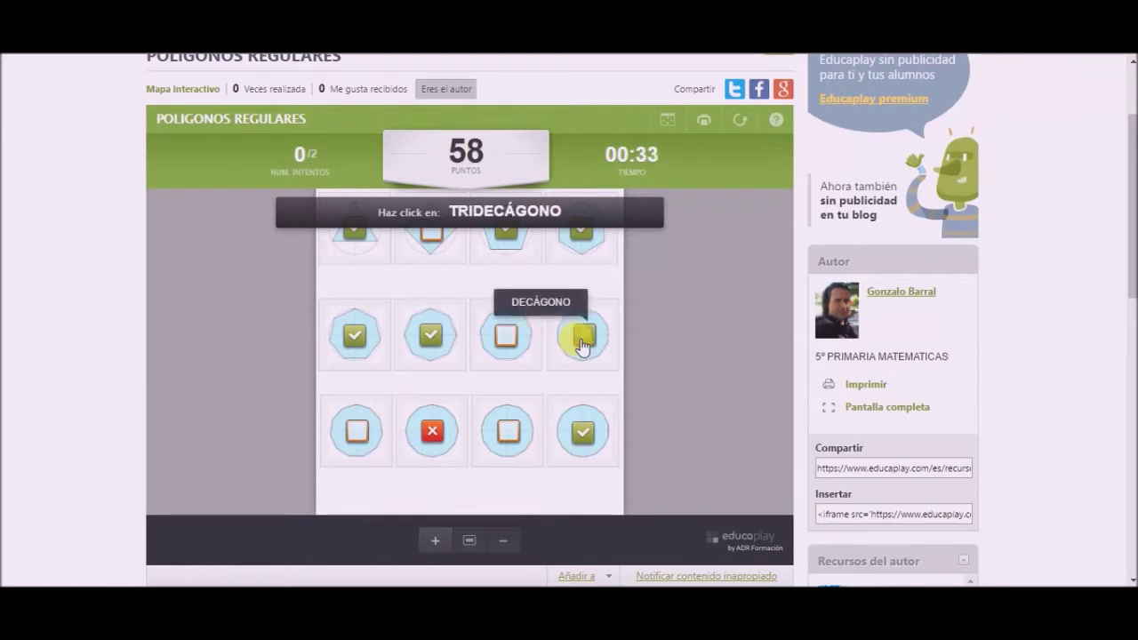
left_click(510, 435)
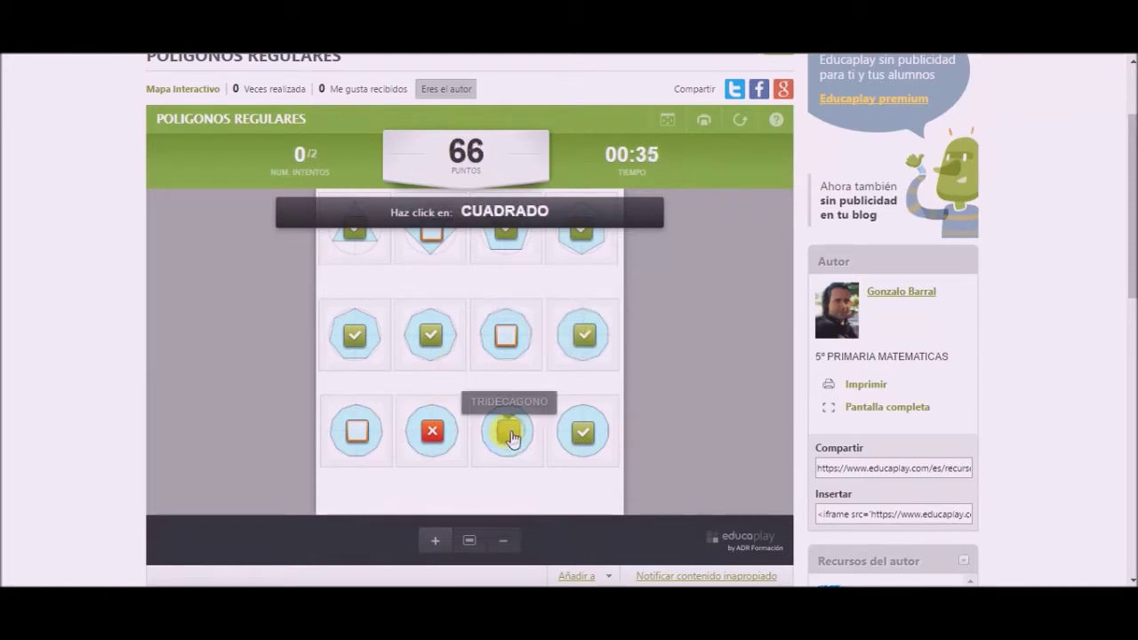
left_click(431, 242)
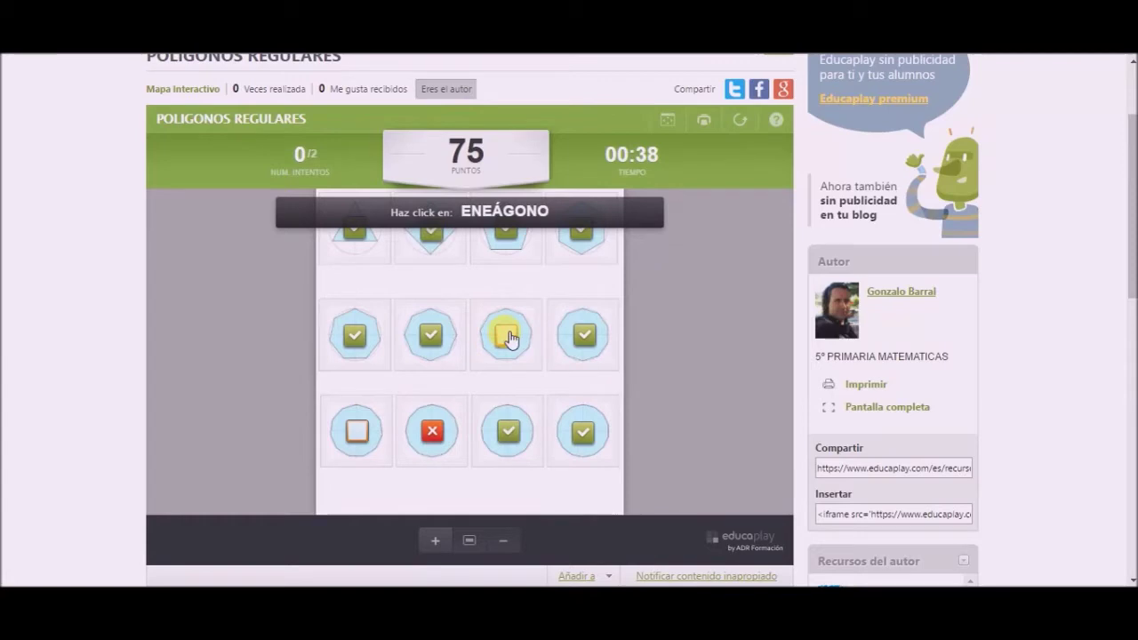
left_click(510, 339)
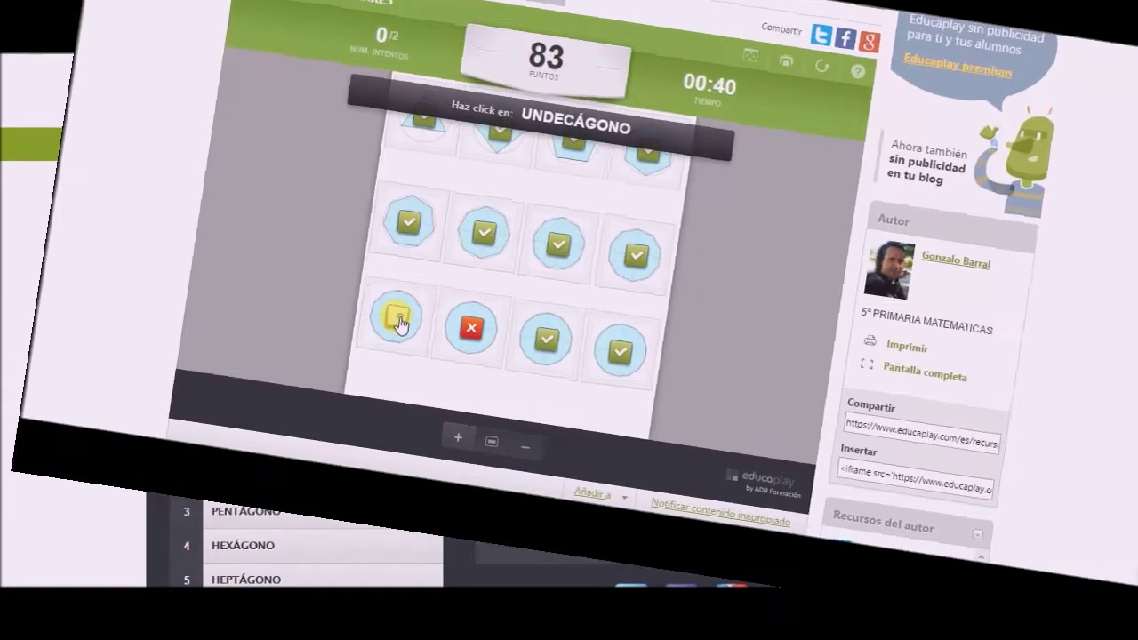